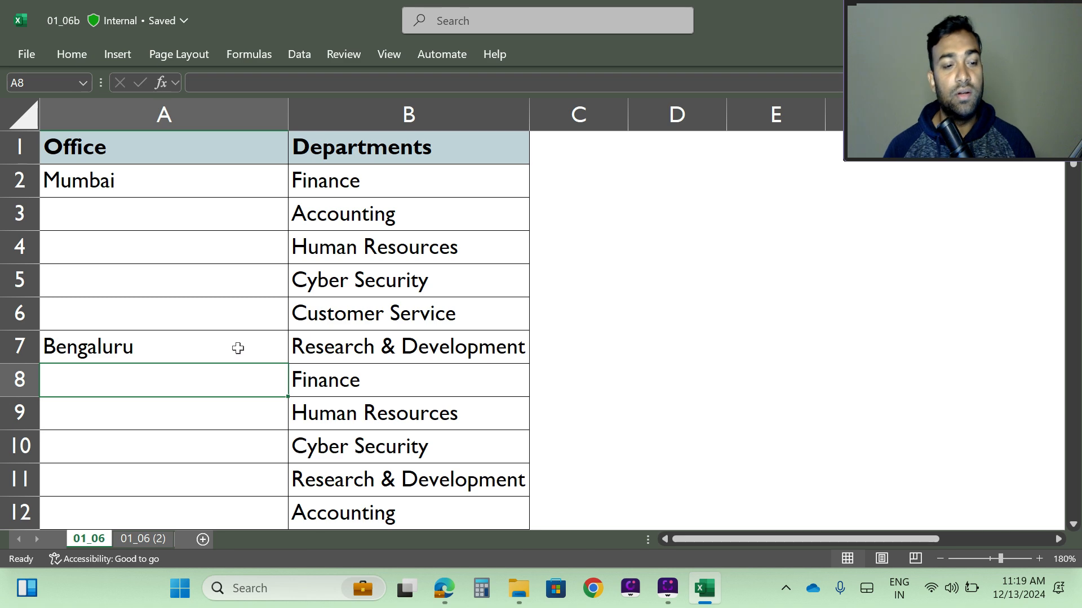
Examine the Office and Departments columns through the lower rows, highlighting the rows with blank office cells under Mumbai and Bengaluru.
{"action": "scroll", "coordinate": [238, 348], "scroll_direction": "down", "scroll_amount": 14}
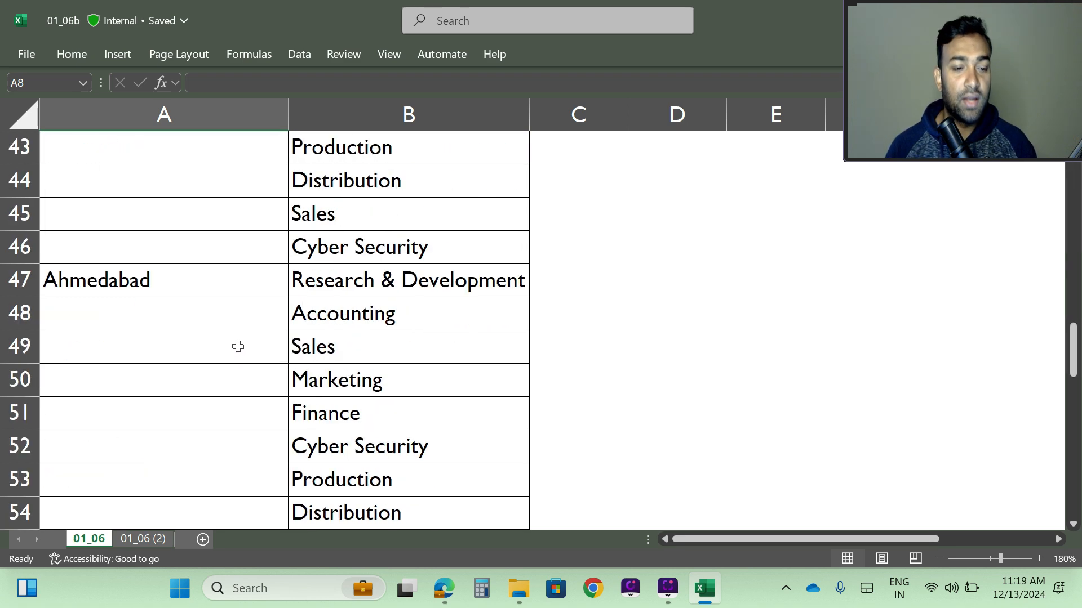
{"action": "scroll", "coordinate": [237, 347], "scroll_direction": "down", "scroll_amount": 20}
{"action": "scroll", "coordinate": [231, 366], "scroll_direction": "up", "scroll_amount": 14}
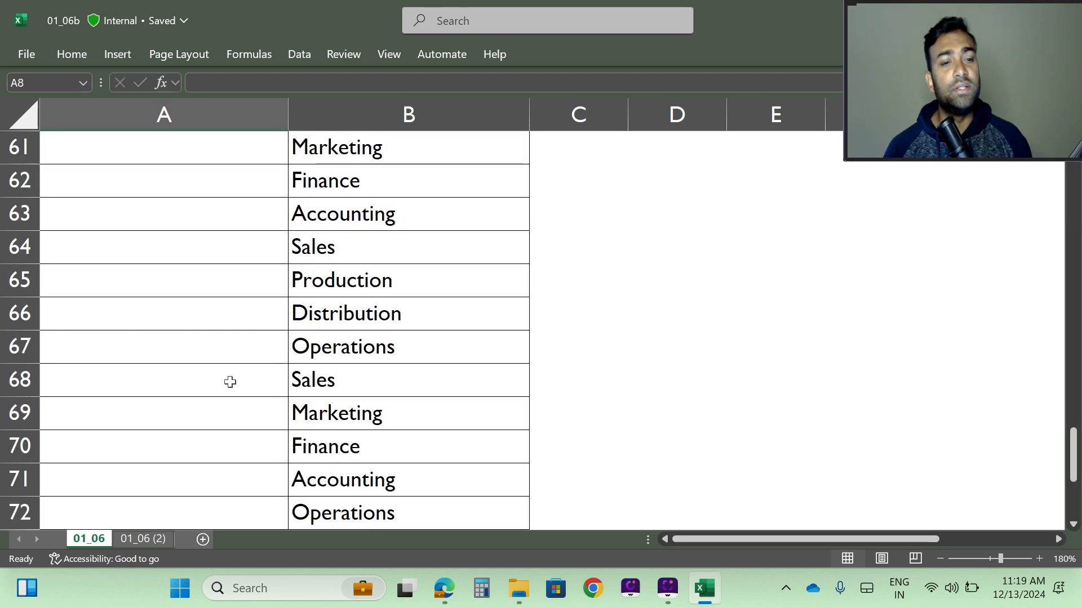
{"action": "scroll", "coordinate": [230, 382], "scroll_direction": "up", "scroll_amount": 20}
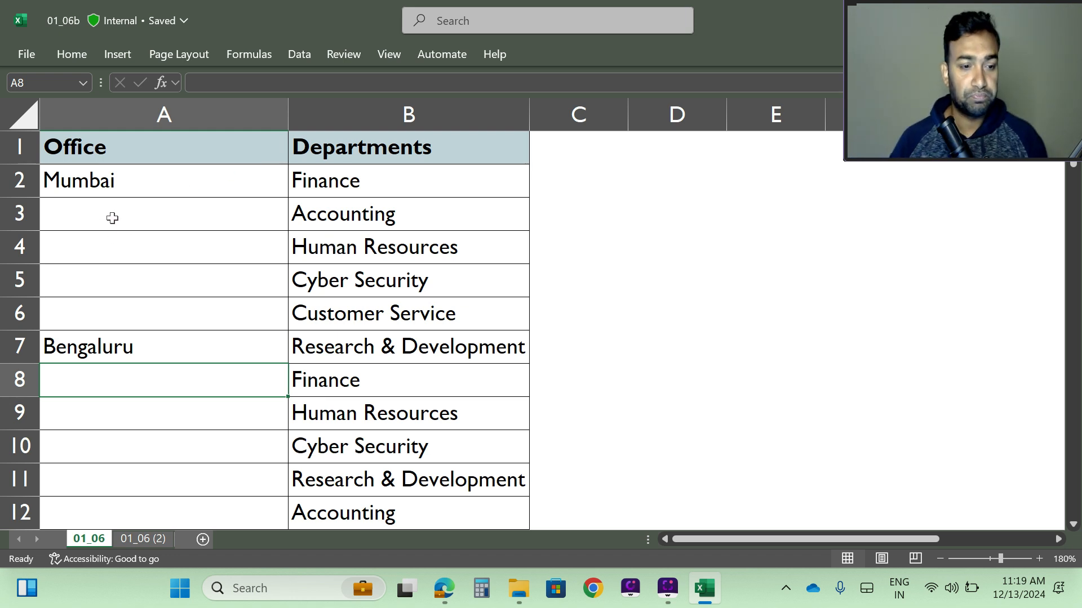
{"action": "left_click_drag", "start_coordinate": [336, 214], "coordinate": [192, 306]}
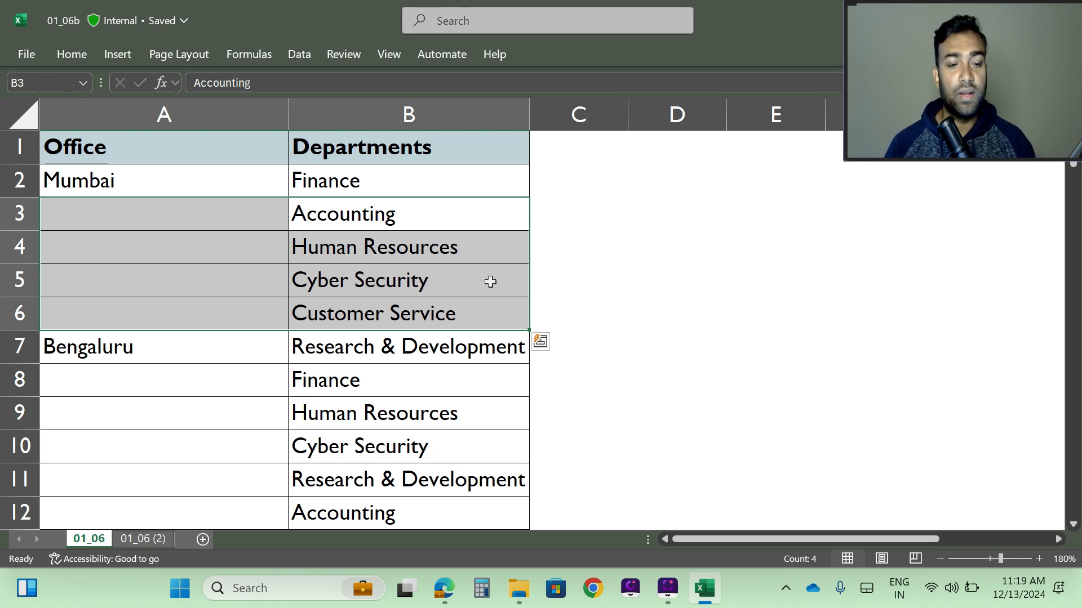
{"action": "scroll", "coordinate": [490, 281], "scroll_direction": "down", "scroll_amount": 2}
{"action": "scroll", "coordinate": [495, 280], "scroll_direction": "up", "scroll_amount": 1}
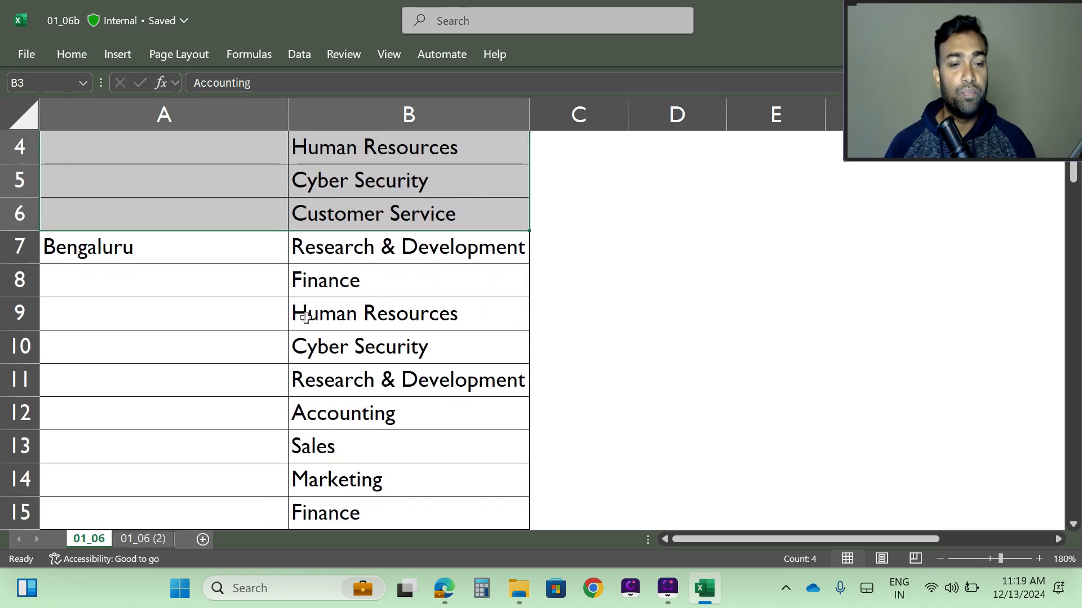
{"action": "left_click_drag", "start_coordinate": [321, 282], "coordinate": [224, 465]}
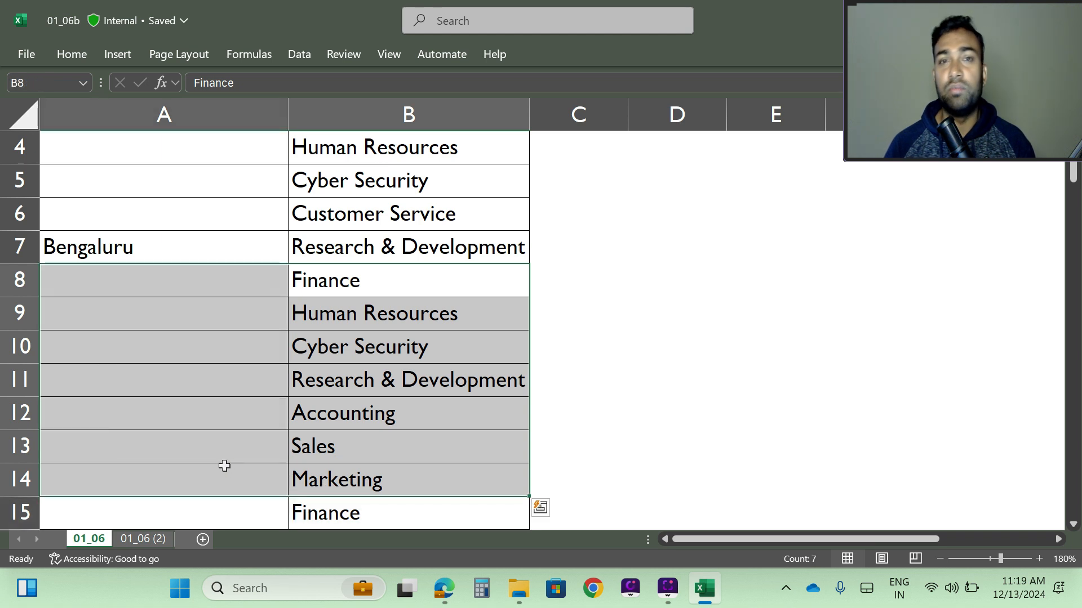
{"action": "scroll", "coordinate": [294, 410], "scroll_direction": "up", "scroll_amount": 1}
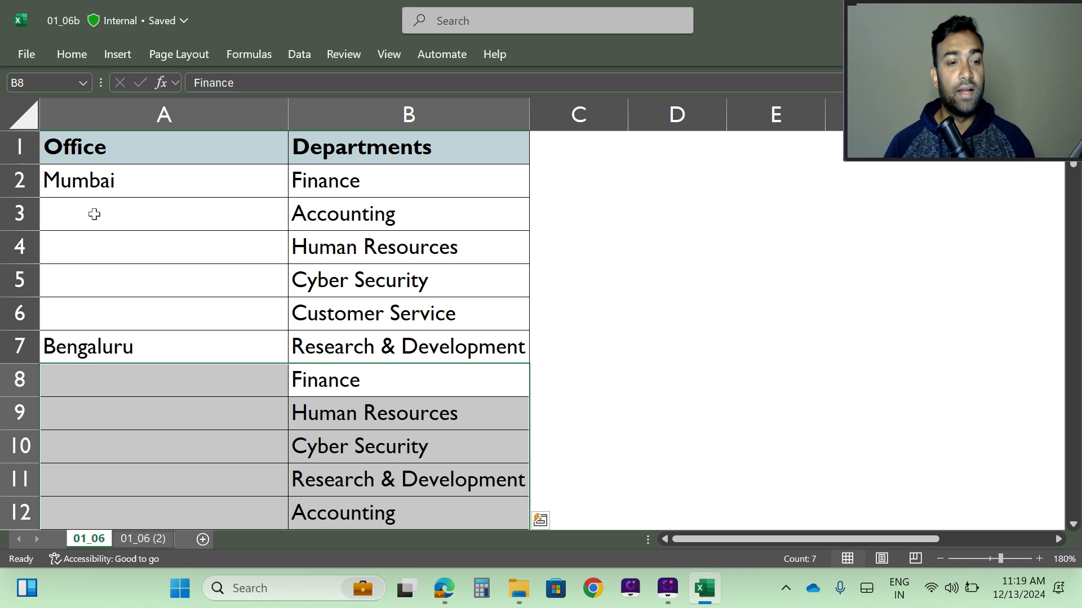
Fill Mumbai down from A2 through the blank office cells to A6.
{"action": "left_click", "coordinate": [84, 189]}
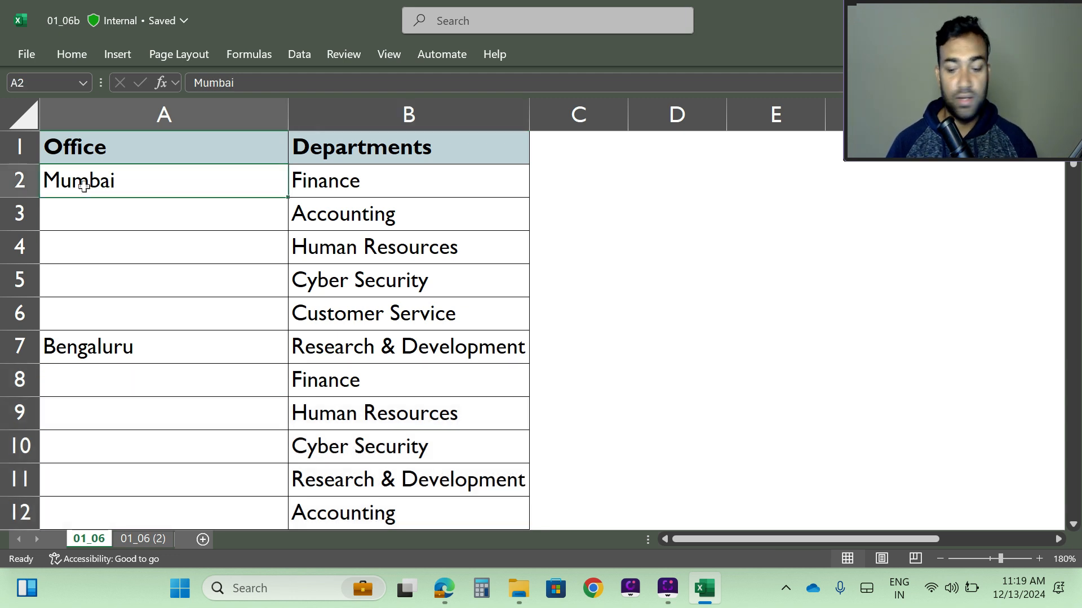
{"action": "key", "text": "shift+Down"}
{"action": "key", "text": "shift+Down"}
{"action": "key", "text": "shift+Down"}
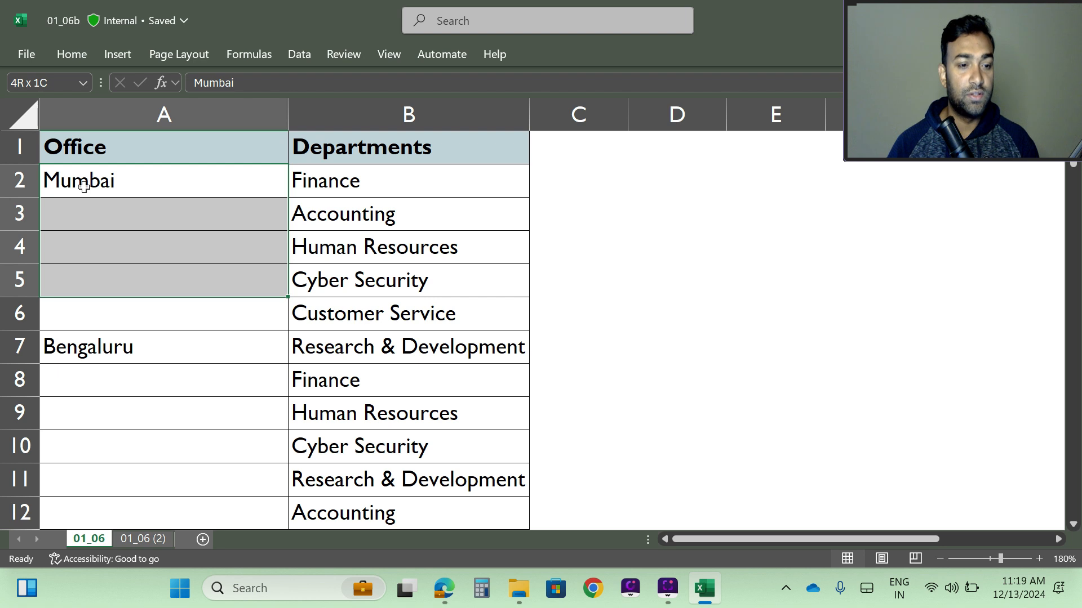
{"action": "key", "text": "shift+Down"}
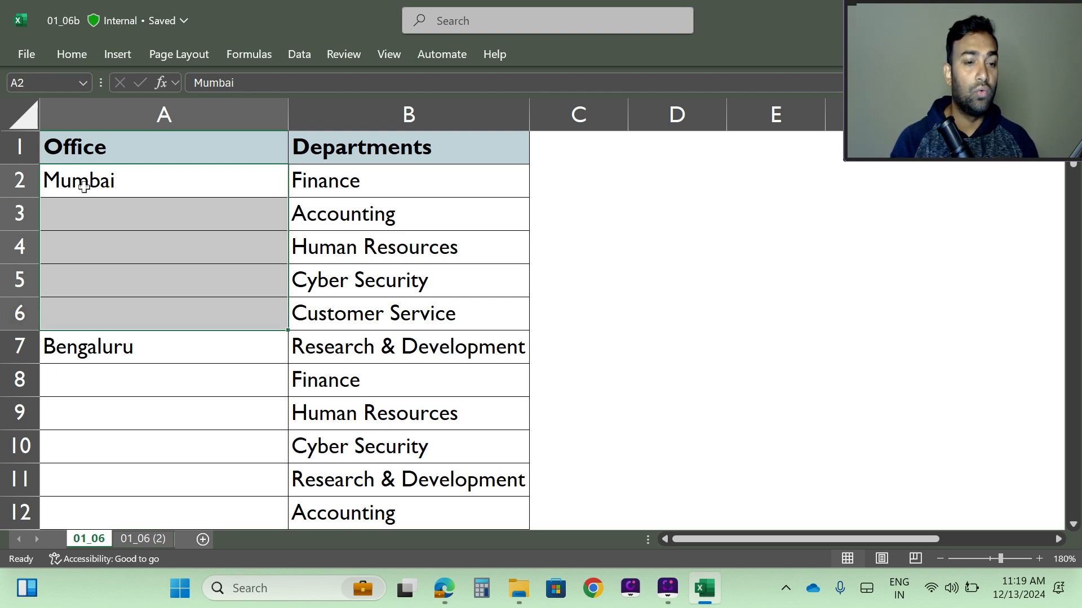
{"action": "key", "text": "ctrl+d"}
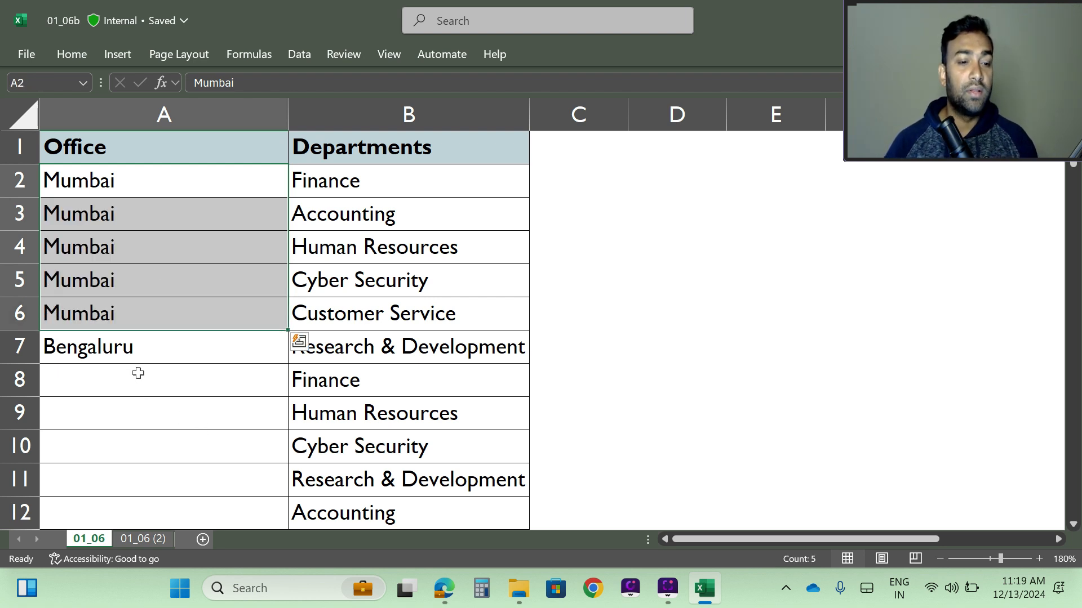
Fill Bengaluru down from A7 through the blank office cells to A15.
{"action": "left_click", "coordinate": [116, 351]}
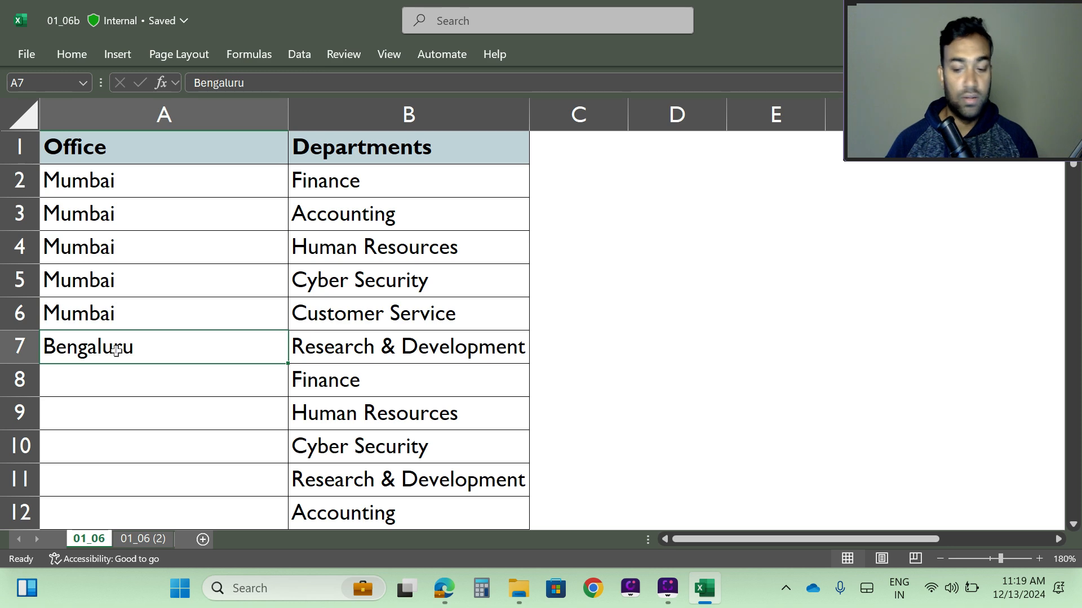
{"action": "key", "text": "shift+Down"}
{"action": "key", "text": "shift+Down"}
{"action": "key", "text": "shift+Down"}
{"action": "key", "text": "shift+Down"}
{"action": "key", "text": "shift+Down"}
{"action": "key", "text": "shift+Down"}
{"action": "key", "text": "shift+Down"}
{"action": "key", "text": "shift+Down"}
{"action": "key", "text": "shift+Down"}
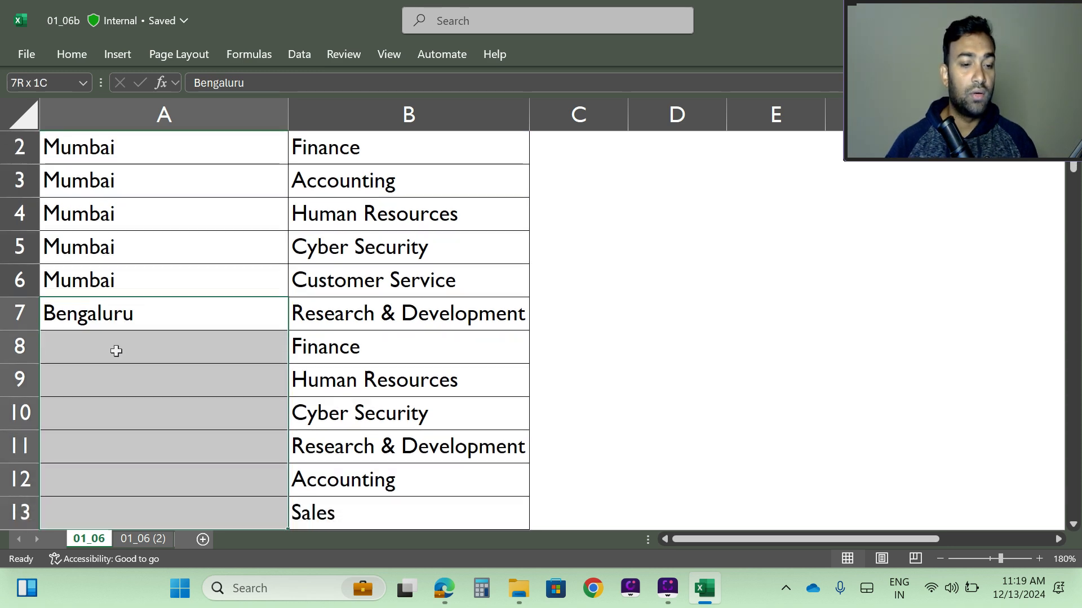
{"action": "key", "text": "shift+Down"}
{"action": "key", "text": "shift+Down"}
{"action": "key", "text": "shift+Up"}
{"action": "key", "text": "shift+Up"}
{"action": "key", "text": "shift+Up"}
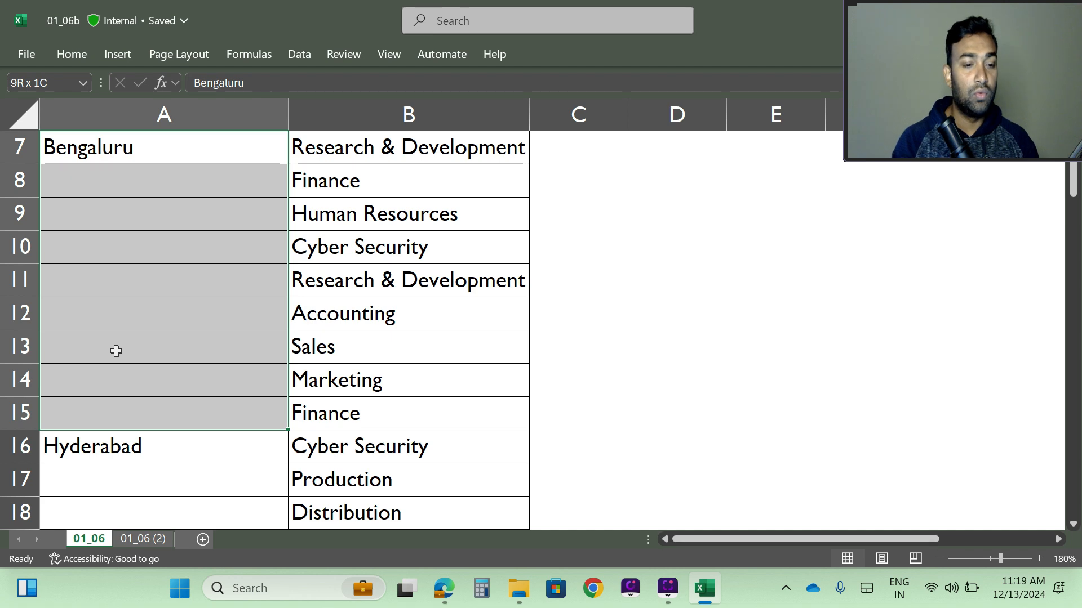
{"action": "key", "text": "ctrl+d"}
Copy Hyderabad from A16 and paste it into the blank office cells A17:A24.
{"action": "left_click", "coordinate": [113, 451]}
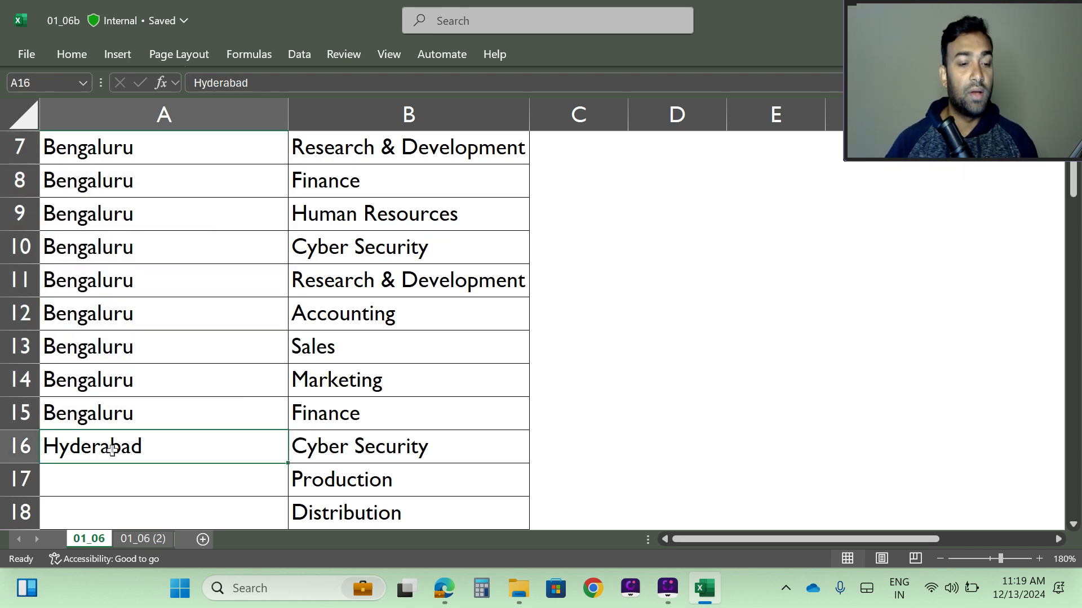
{"action": "key", "text": "ctrl+c"}
{"action": "scroll", "coordinate": [121, 446], "scroll_direction": "down", "scroll_amount": 3}
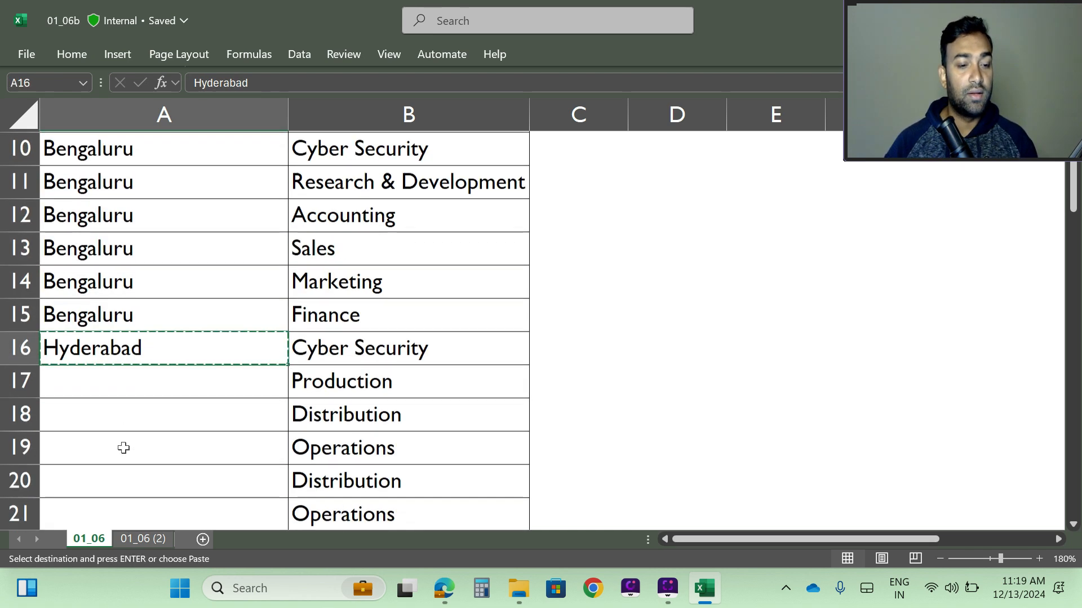
{"action": "left_click_drag", "start_coordinate": [109, 176], "coordinate": [103, 407]}
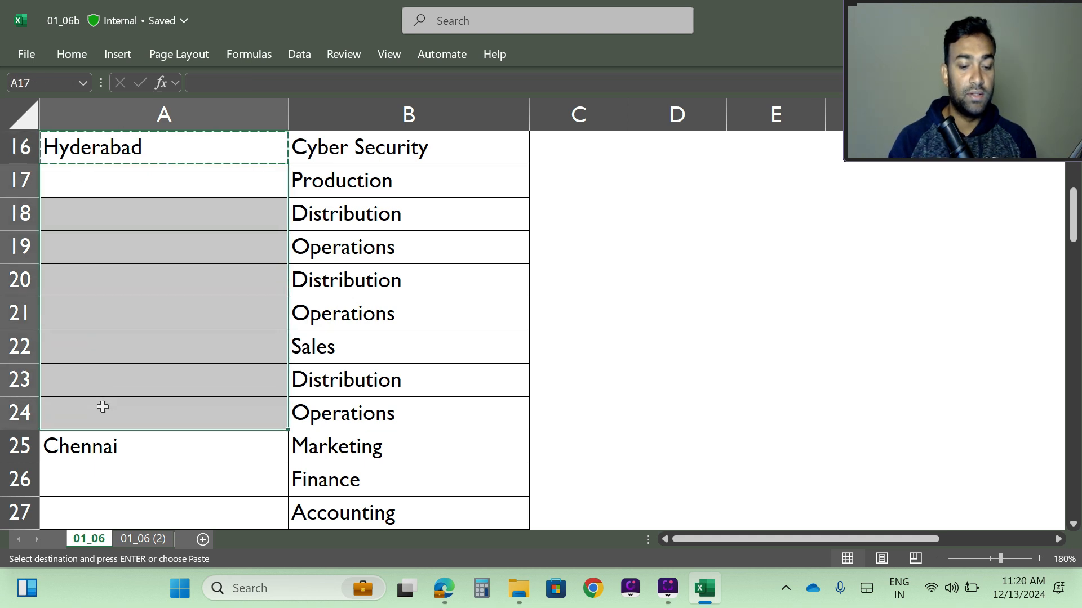
{"action": "key", "text": "ctrl+v"}
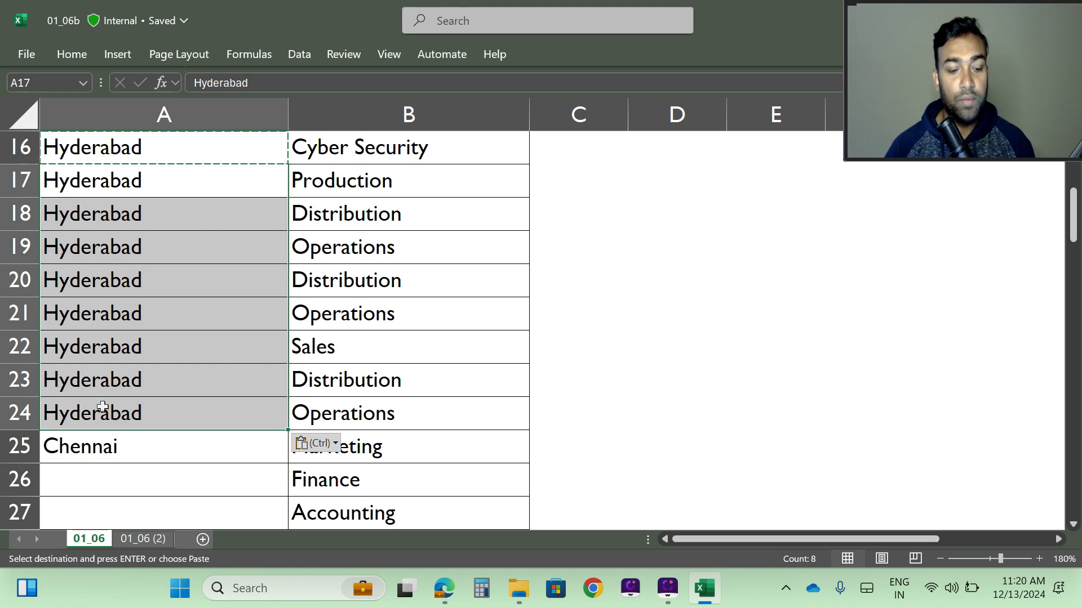
Undo the Hyderabad paste and the Bengaluru and Mumbai fills in the Office column.
{"action": "scroll", "coordinate": [180, 400], "scroll_direction": "up", "scroll_amount": 5}
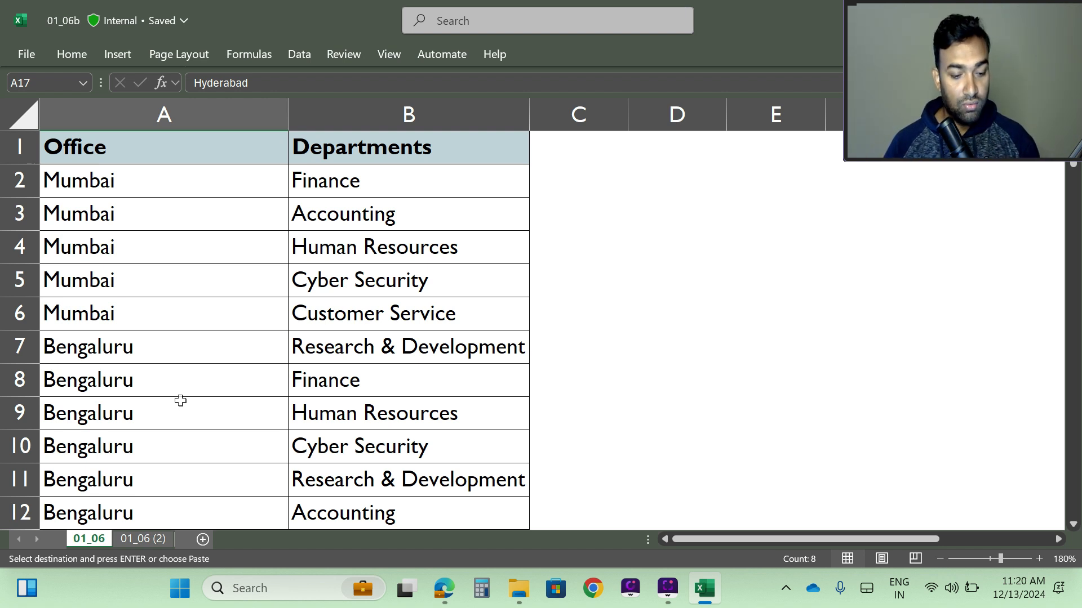
{"action": "key", "text": "ctrl+z"}
{"action": "key", "text": "ctrl+z"}
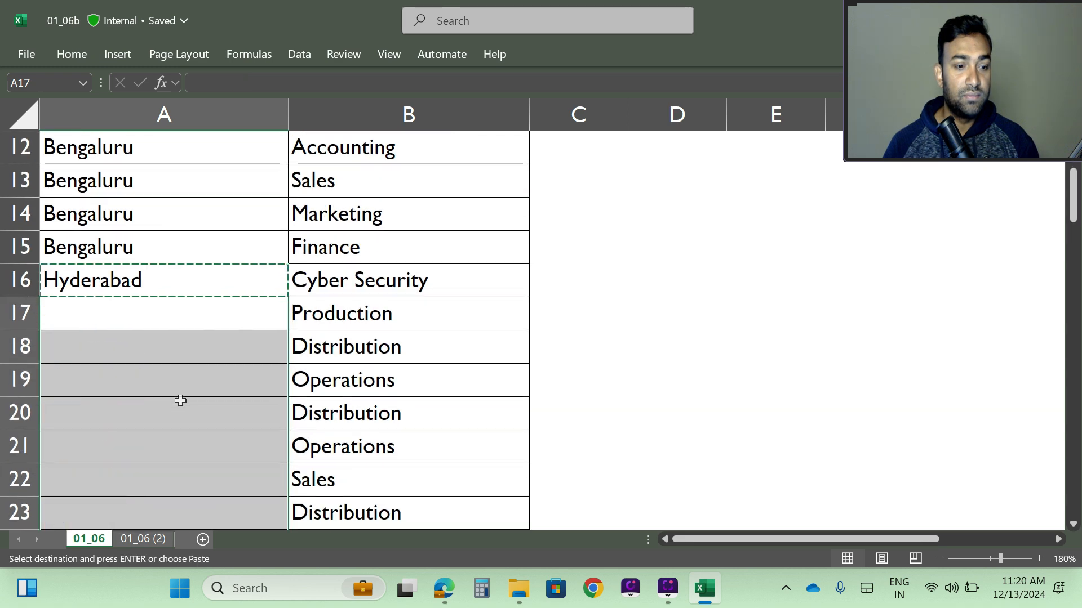
{"action": "scroll", "coordinate": [181, 400], "scroll_direction": "up", "scroll_amount": 1}
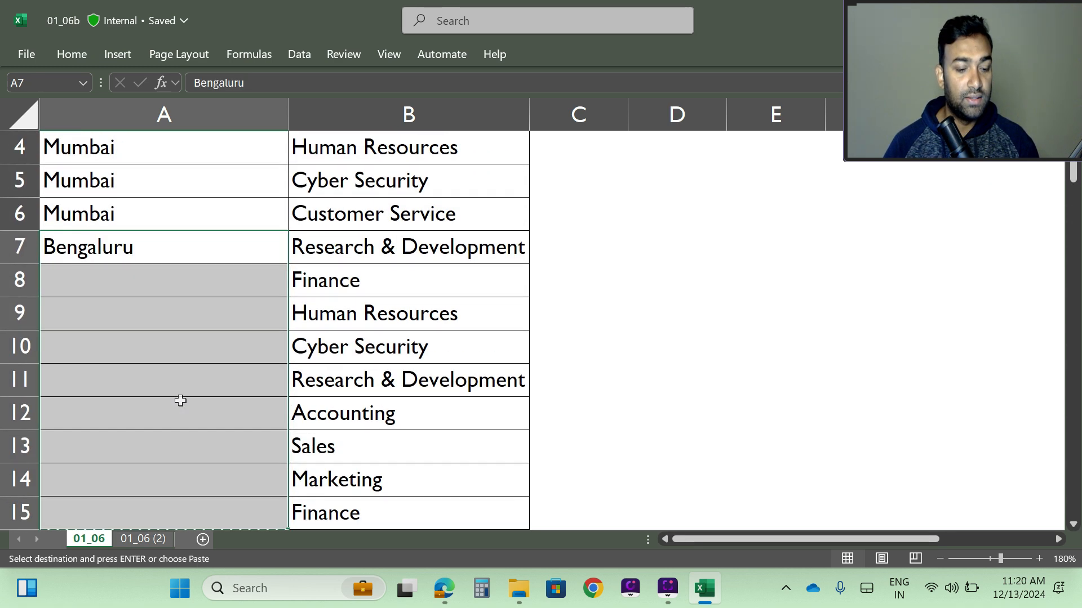
{"action": "key", "text": "ctrl+z"}
{"action": "scroll", "coordinate": [180, 400], "scroll_direction": "up", "scroll_amount": 1}
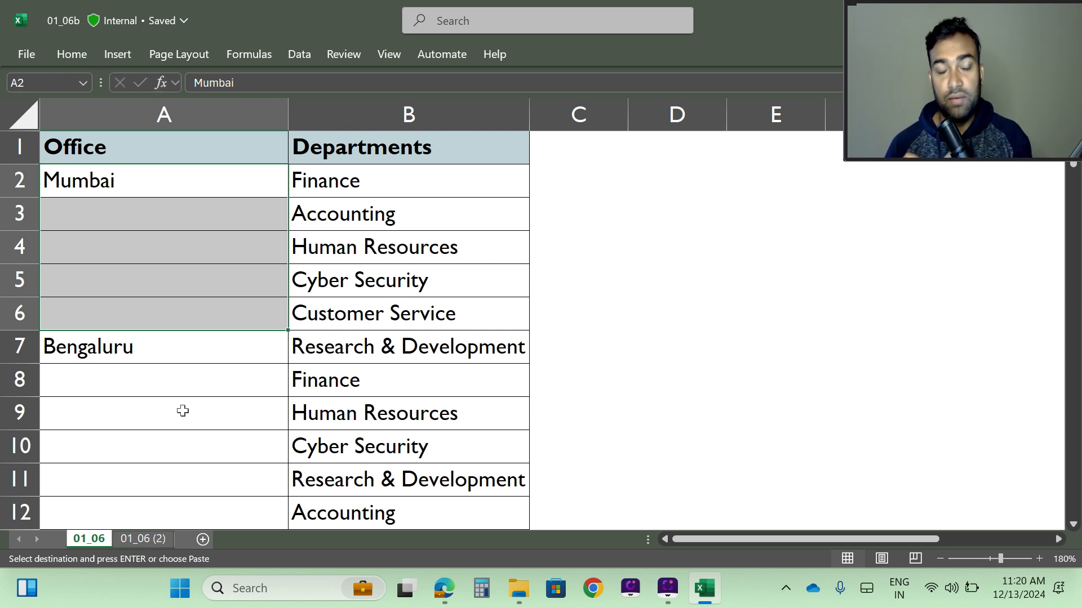
Select the whole Office and Departments table, A1:B81.
{"action": "left_click", "coordinate": [168, 242]}
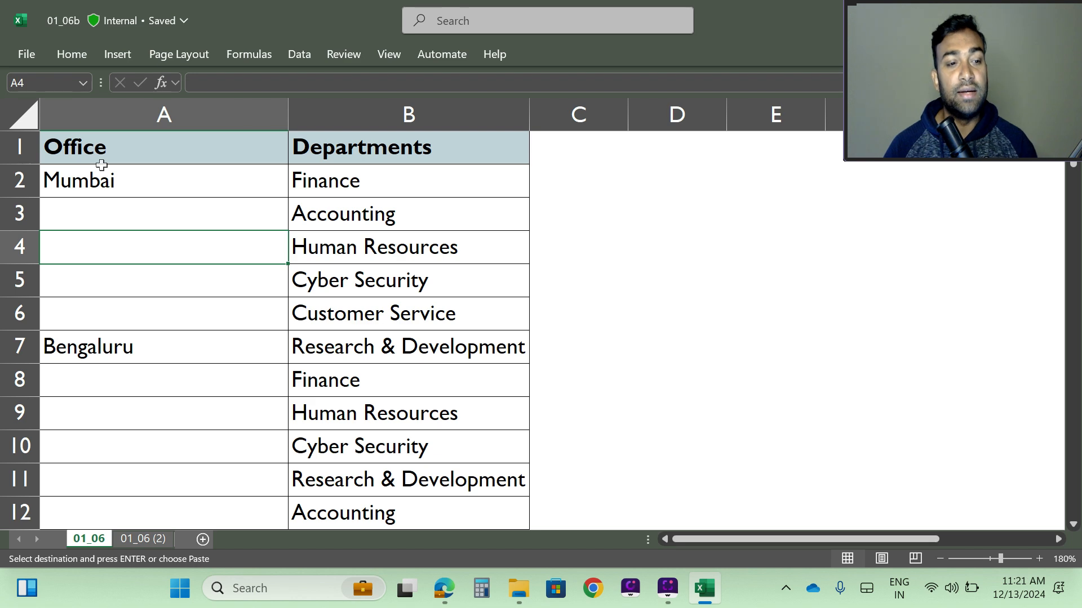
{"action": "left_click", "coordinate": [56, 155]}
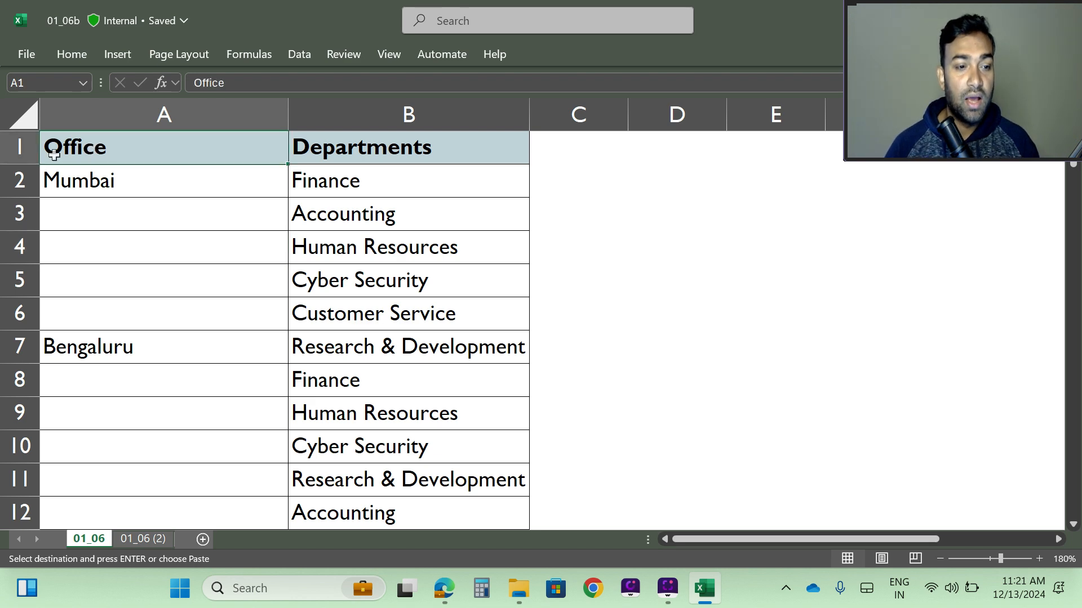
{"action": "left_click", "coordinate": [621, 186]}
{"action": "left_click_drag", "start_coordinate": [109, 144], "coordinate": [458, 355]}
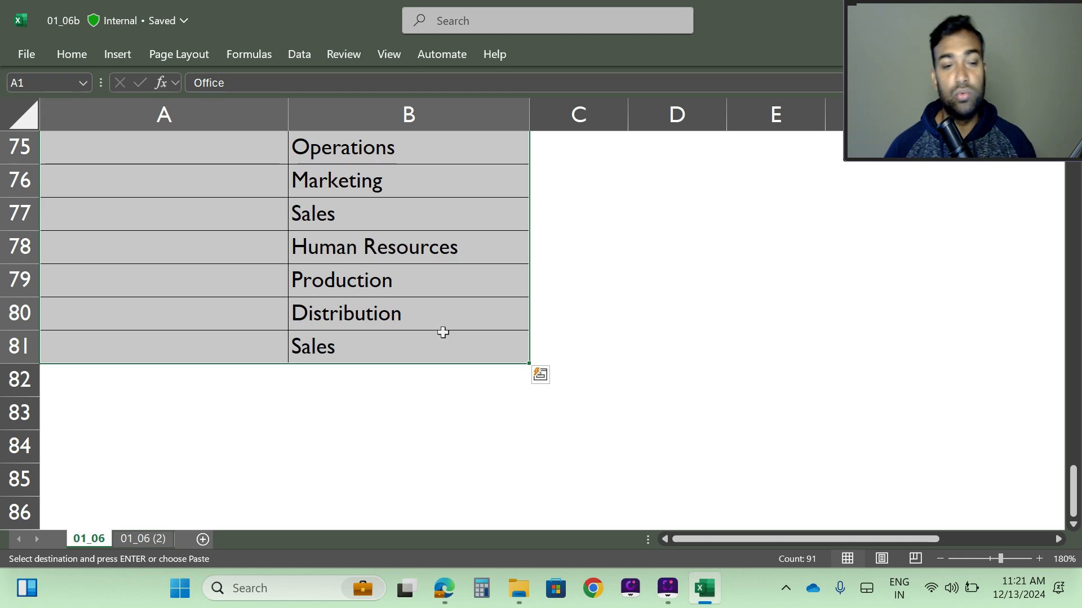
{"action": "scroll", "coordinate": [445, 332], "scroll_direction": "up", "scroll_amount": 17}
{"action": "scroll", "coordinate": [399, 371], "scroll_direction": "up", "scroll_amount": 8}
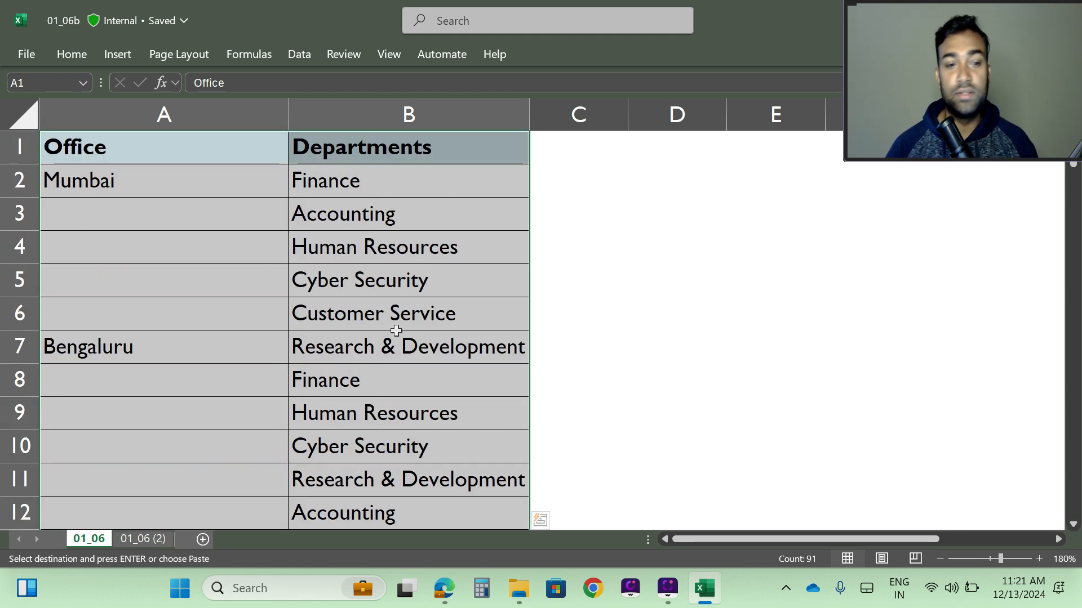
Reselect from the Office header in A1 across both columns and extend the selection down past all the data rows.
{"action": "left_click", "coordinate": [299, 277]}
{"action": "left_click", "coordinate": [68, 151]}
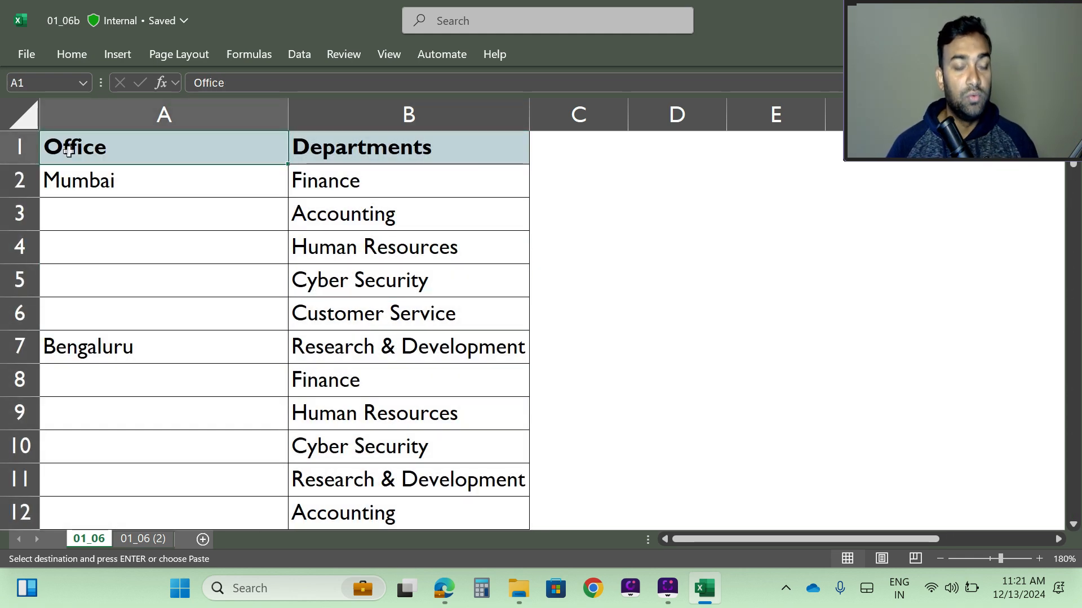
{"action": "key", "text": "shift+Right"}
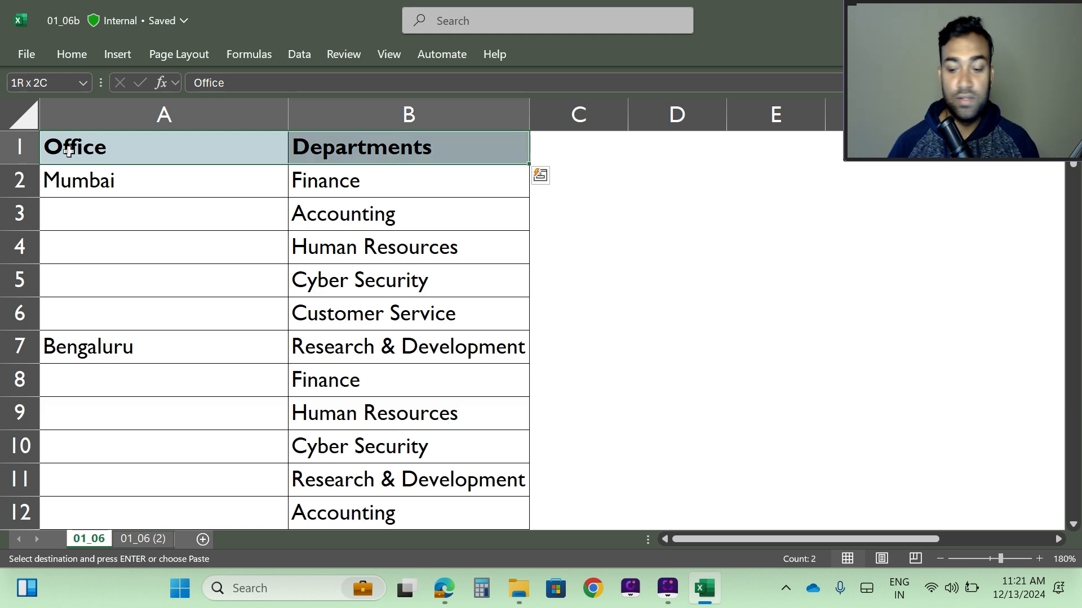
{"action": "key", "text": "shift+Down"}
{"action": "key", "text": "shift+Down"}
{"action": "key", "text": "shift+Down"}
{"action": "key", "text": "shift+Down"}
{"action": "key", "text": "shift+Down"}
{"action": "key", "text": "shift+Down"}
{"action": "key", "text": "shift+Down"}
{"action": "key", "text": "shift+Down"}
{"action": "key", "text": "shift+Down"}
{"action": "key", "text": "shift+Down"}
{"action": "key", "text": "shift+Down"}
{"action": "key", "text": "shift+Down"}
{"action": "key", "text": "shift+Down"}
{"action": "key", "text": "shift+Down"}
{"action": "key", "text": "shift+Down"}
{"action": "key", "text": "shift+Down"}
{"action": "key", "text": "shift+Down"}
{"action": "key", "text": "shift+Down"}
{"action": "key", "text": "shift+Down"}
{"action": "key", "text": "shift+Down"}
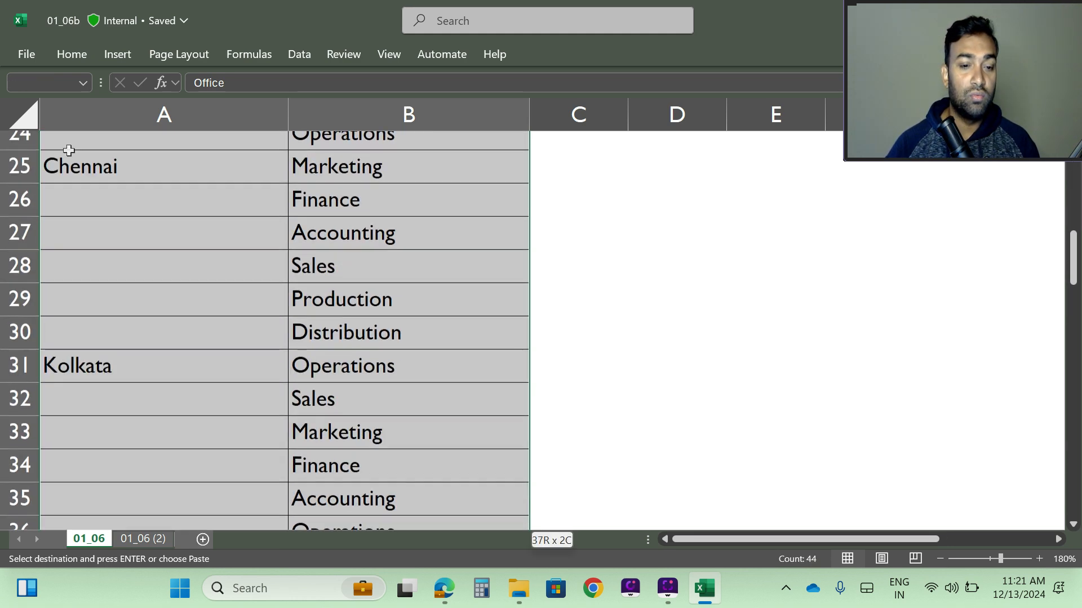
{"action": "key", "text": "shift+Down"}
{"action": "key", "text": "shift+Down"}
{"action": "key", "text": "shift+Down"}
{"action": "key", "text": "shift+Down"}
{"action": "key", "text": "shift+Down"}
{"action": "key", "text": "shift+Down"}
{"action": "key", "text": "shift+Down"}
{"action": "key", "text": "shift+Down"}
{"action": "key", "text": "shift+Down"}
{"action": "key", "text": "shift+Down"}
{"action": "key", "text": "shift+Down"}
{"action": "key", "text": "shift+Down"}
{"action": "key", "text": "shift+Down"}
{"action": "key", "text": "shift+Down"}
{"action": "key", "text": "shift+Down"}
{"action": "key", "text": "shift+Down"}
{"action": "key", "text": "shift+Down"}
{"action": "key", "text": "shift+Down"}
{"action": "key", "text": "shift+Down"}
{"action": "key", "text": "shift+Down"}
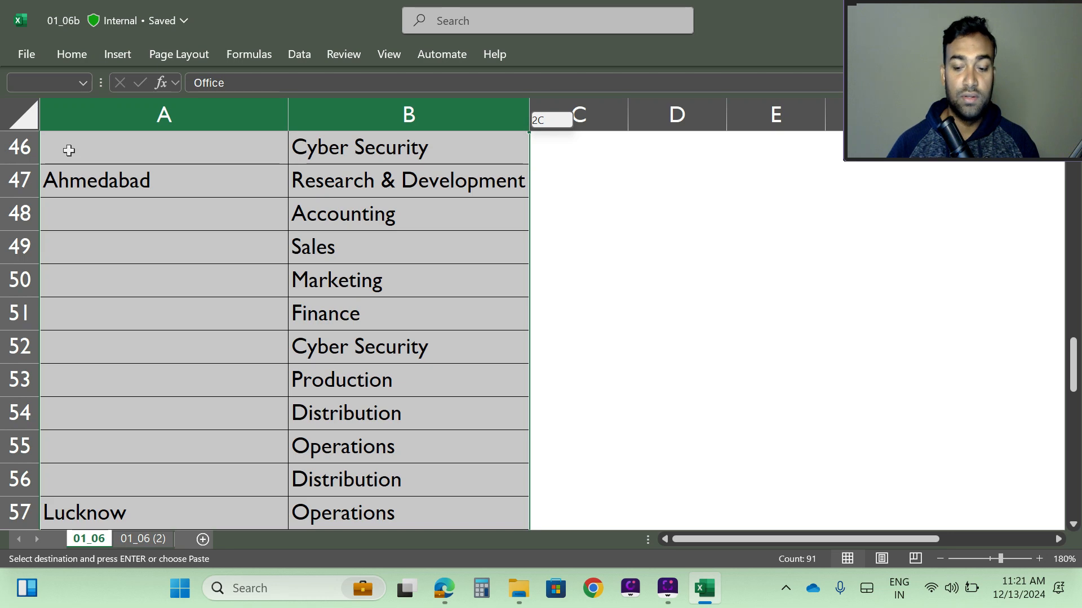
{"action": "scroll", "coordinate": [107, 298], "scroll_direction": "down", "scroll_amount": 13}
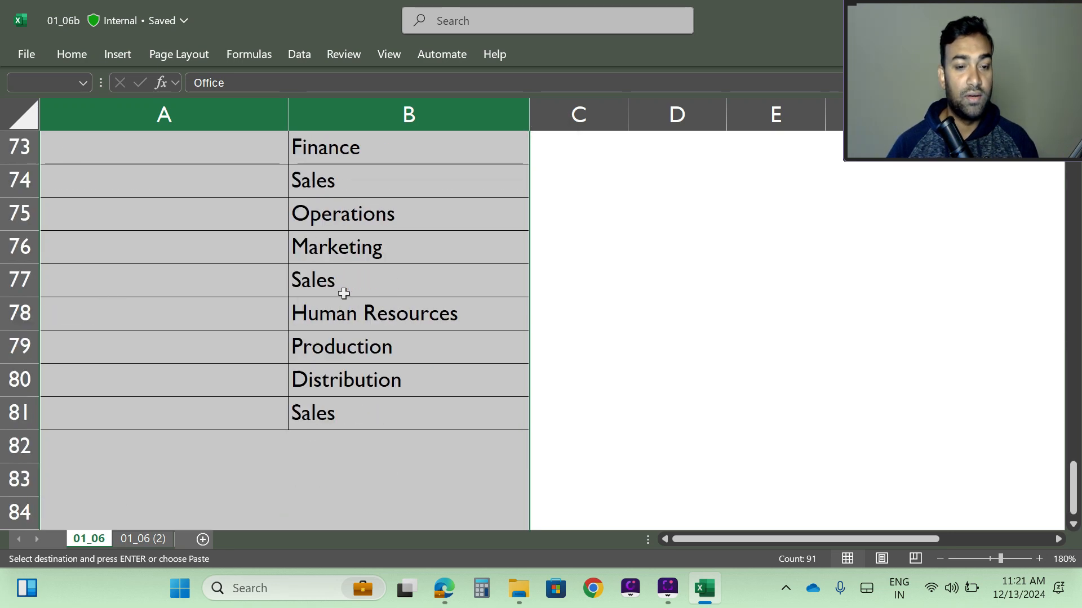
{"action": "scroll", "coordinate": [343, 294], "scroll_direction": "up", "scroll_amount": 1}
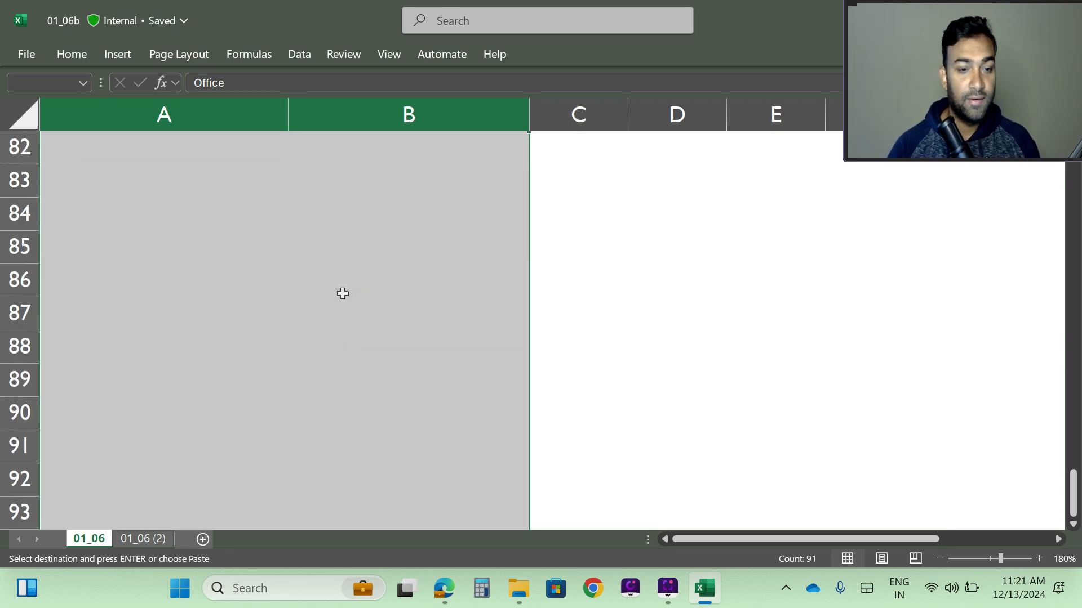
{"action": "key", "text": "ctrl+shift+Up"}
{"action": "key", "text": "ctrl+shift+Down"}
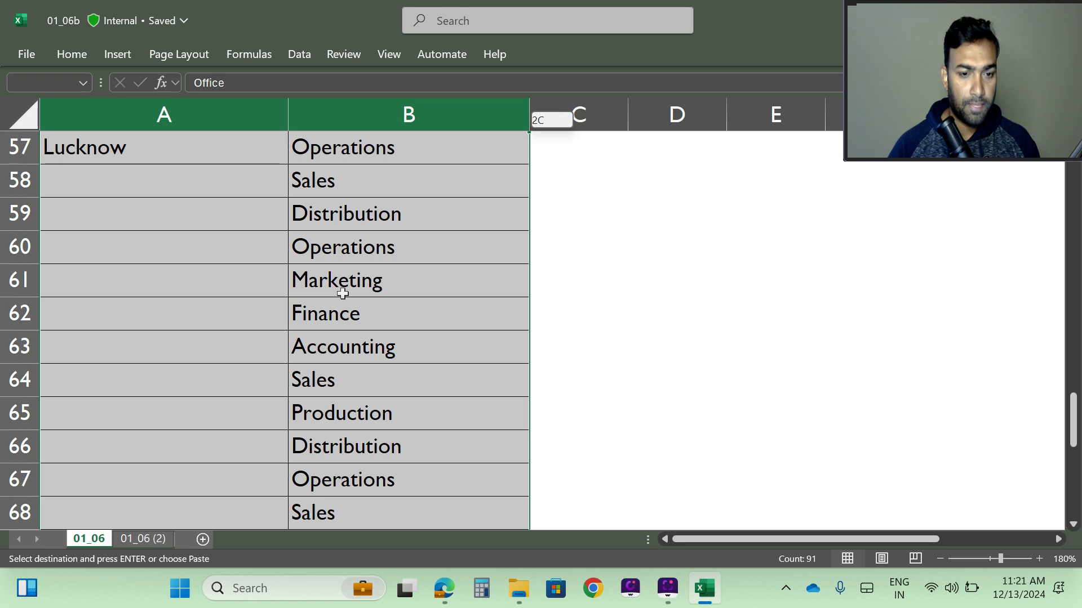
{"action": "scroll", "coordinate": [298, 425], "scroll_direction": "down", "scroll_amount": 3}
{"action": "scroll", "coordinate": [290, 432], "scroll_direction": "up", "scroll_amount": 4}
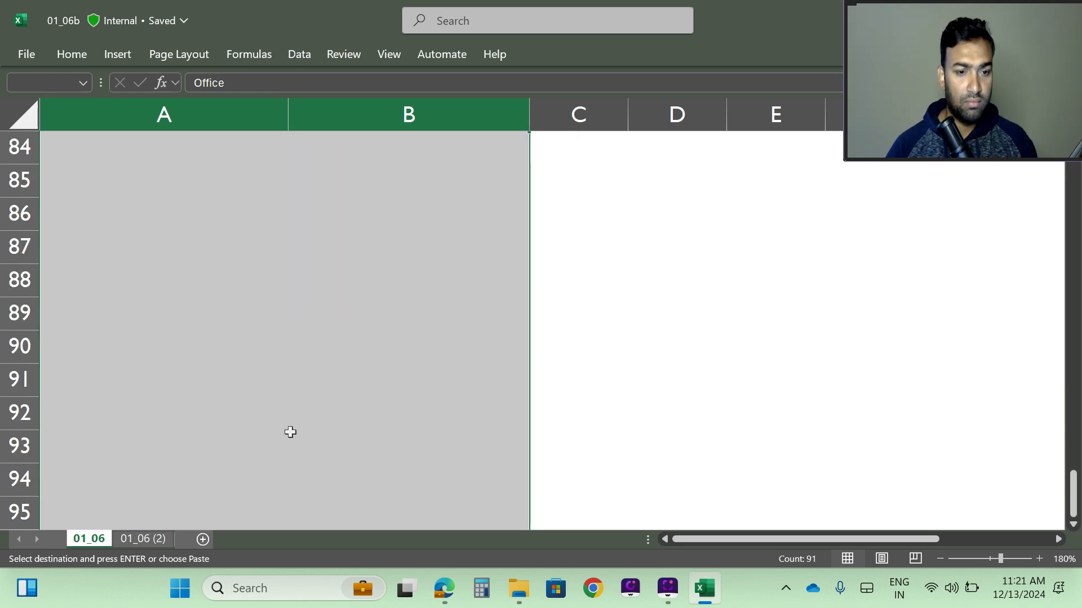
Trim the selection so that it covers only the Office and Departments table, A1:B81, ending at the last data row.
{"action": "key", "text": "ctrl+shift+Up"}
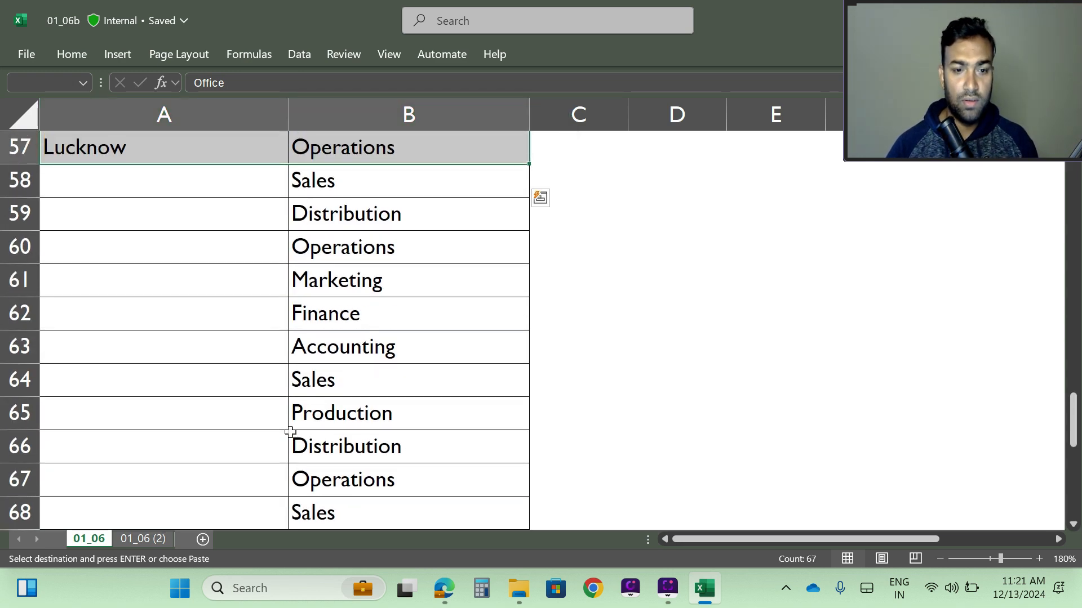
{"action": "scroll", "coordinate": [109, 268], "scroll_direction": "up", "scroll_amount": 4}
{"action": "scroll", "coordinate": [109, 268], "scroll_direction": "down", "scroll_amount": 5}
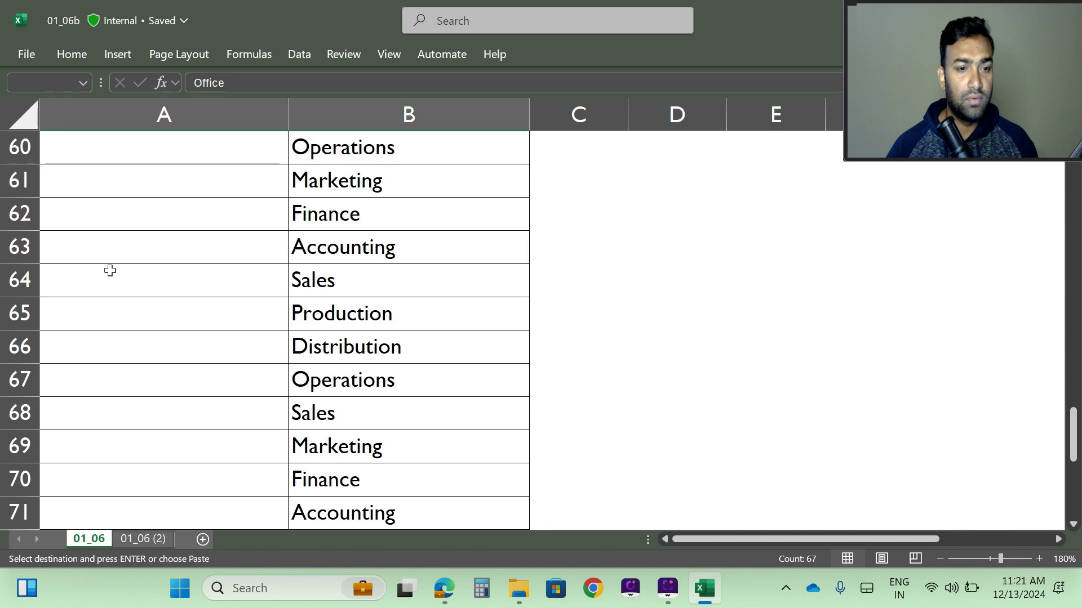
{"action": "key", "text": "shift+Down"}
{"action": "key", "text": "shift+Down"}
{"action": "key", "text": "shift+Down"}
{"action": "key", "text": "shift+Down"}
{"action": "key", "text": "shift+Down"}
{"action": "key", "text": "shift+Down"}
{"action": "key", "text": "shift+Down"}
{"action": "key", "text": "shift+Down"}
{"action": "key", "text": "shift+Down"}
{"action": "key", "text": "shift+Down"}
{"action": "key", "text": "shift+Down"}
{"action": "key", "text": "shift+Down"}
{"action": "key", "text": "shift+Down"}
{"action": "key", "text": "shift+Down"}
{"action": "key", "text": "shift+Down"}
{"action": "key", "text": "shift+Down"}
{"action": "key", "text": "shift+Down"}
{"action": "key", "text": "shift+Down"}
{"action": "key", "text": "shift+Down"}
{"action": "key", "text": "shift+Down"}
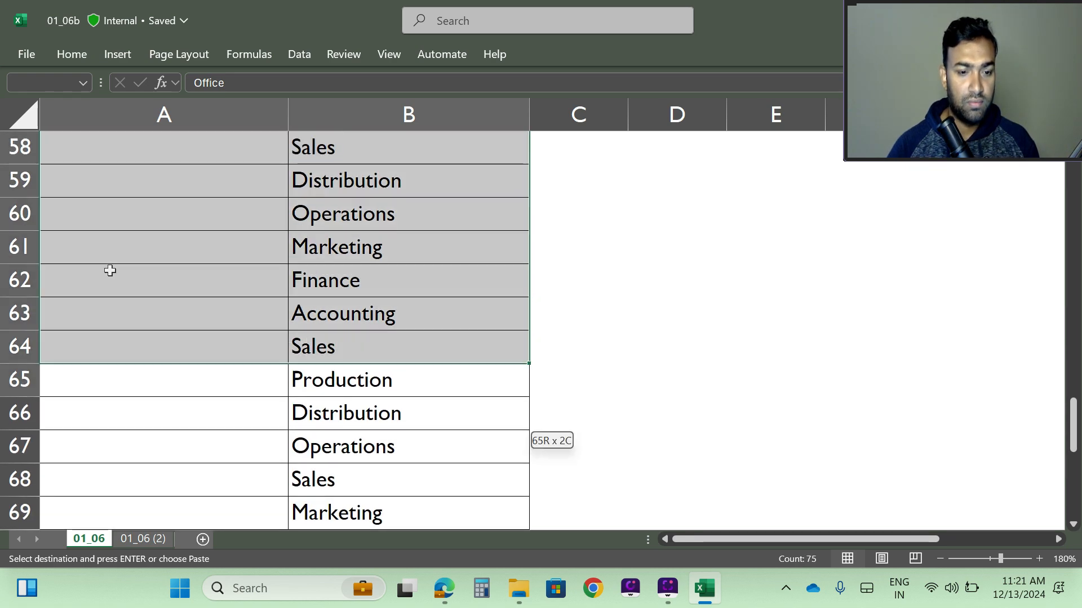
{"action": "key", "text": "shift+Down"}
{"action": "key", "text": "shift+Down"}
{"action": "key", "text": "shift+Down"}
{"action": "key", "text": "shift+Down"}
{"action": "key", "text": "shift+Down"}
{"action": "key", "text": "shift+Down"}
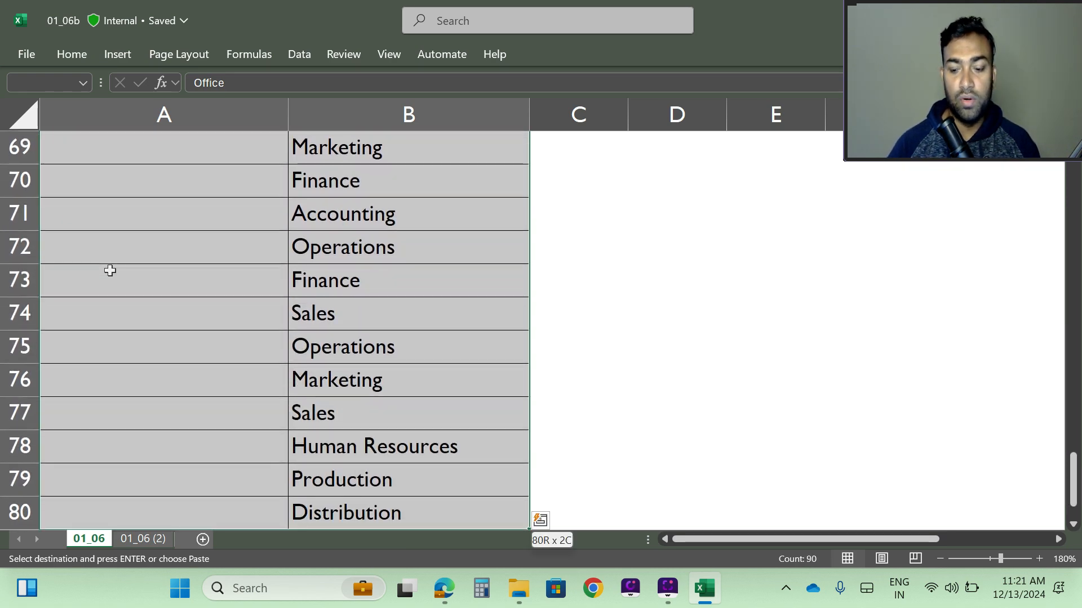
{"action": "key", "text": "shift+Up"}
{"action": "key", "text": "shift+Up"}
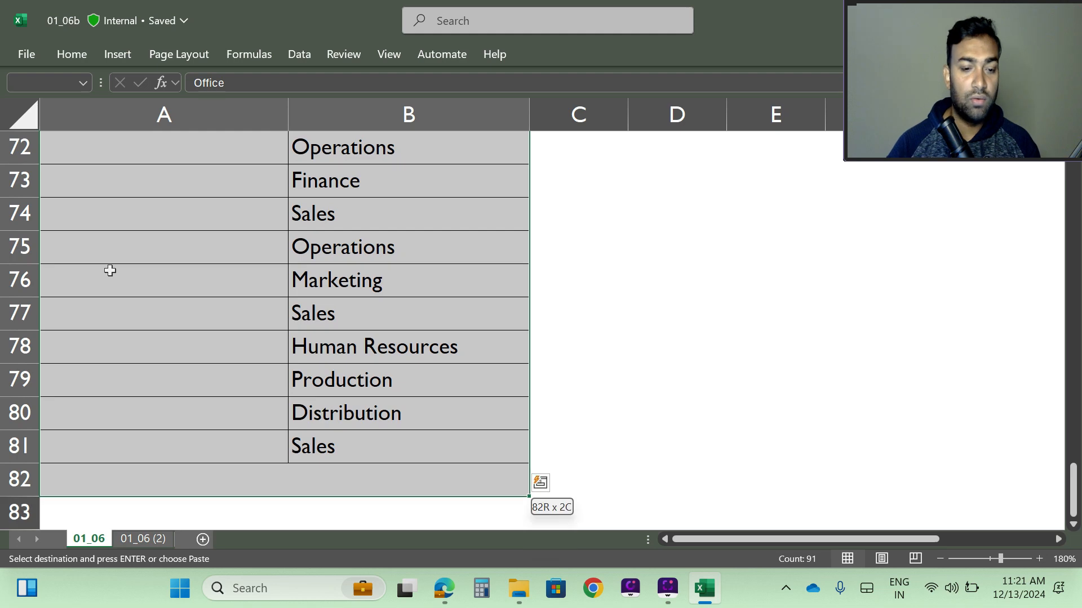
{"action": "scroll", "coordinate": [121, 242], "scroll_direction": "up", "scroll_amount": 20}
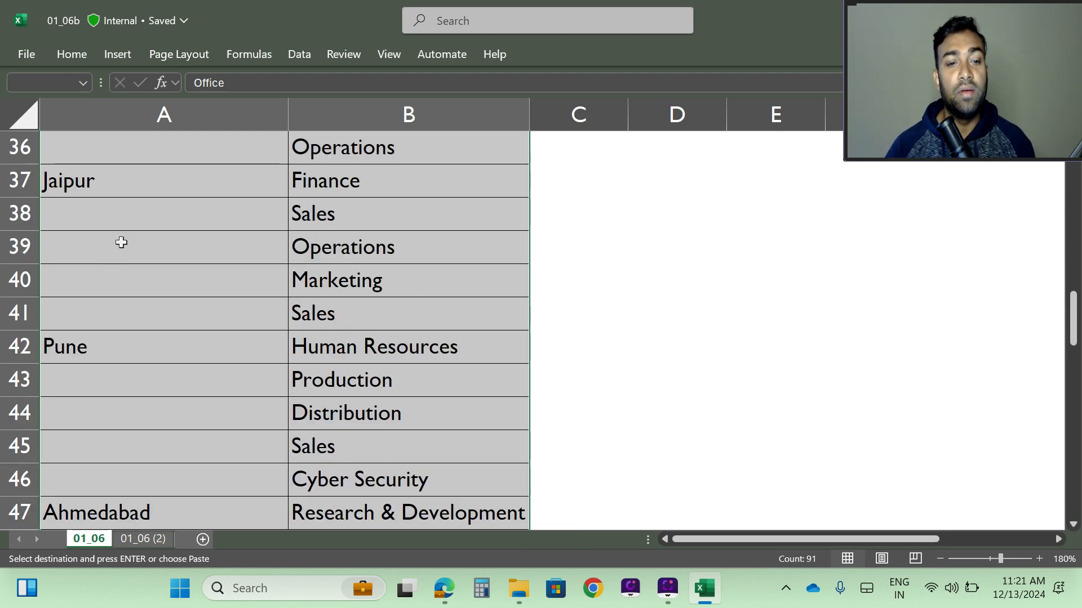
{"action": "scroll", "coordinate": [121, 243], "scroll_direction": "up", "scroll_amount": 3}
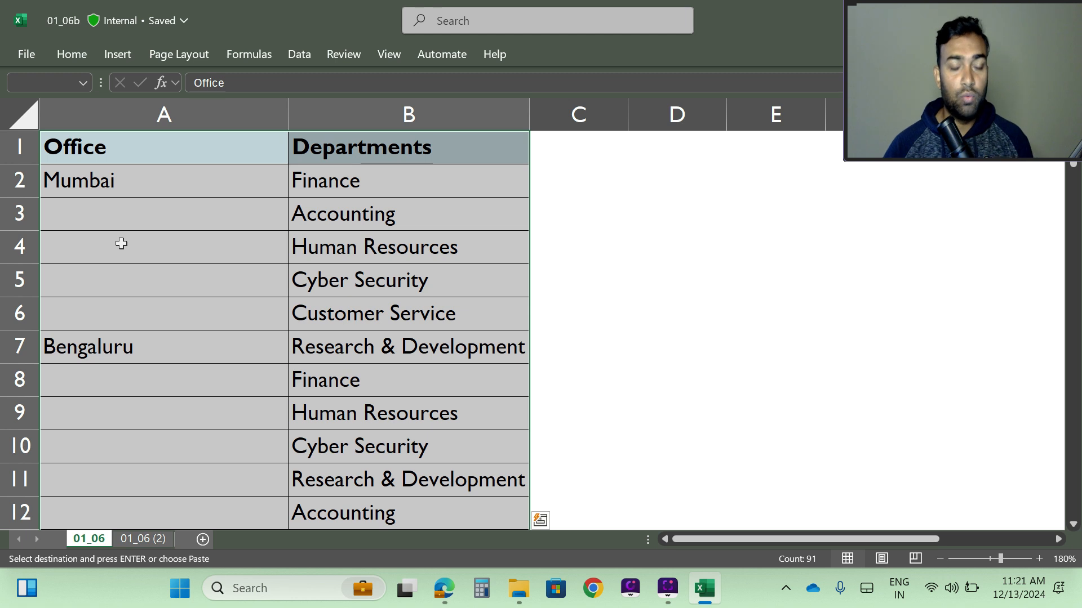
{"action": "key", "text": "ctrl+g"}
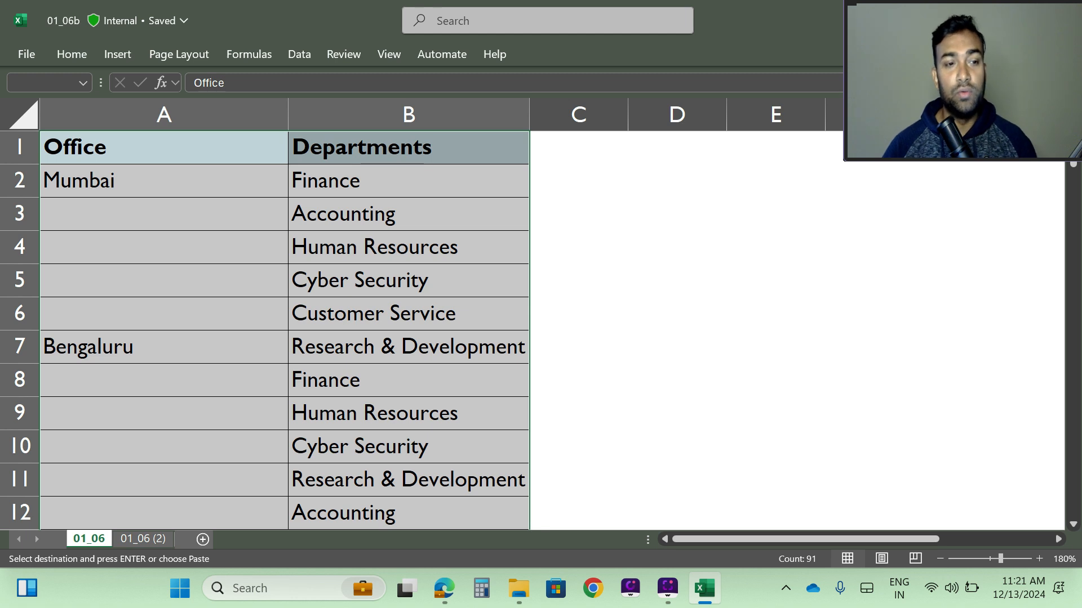
{"action": "left_click", "coordinate": [72, 55]}
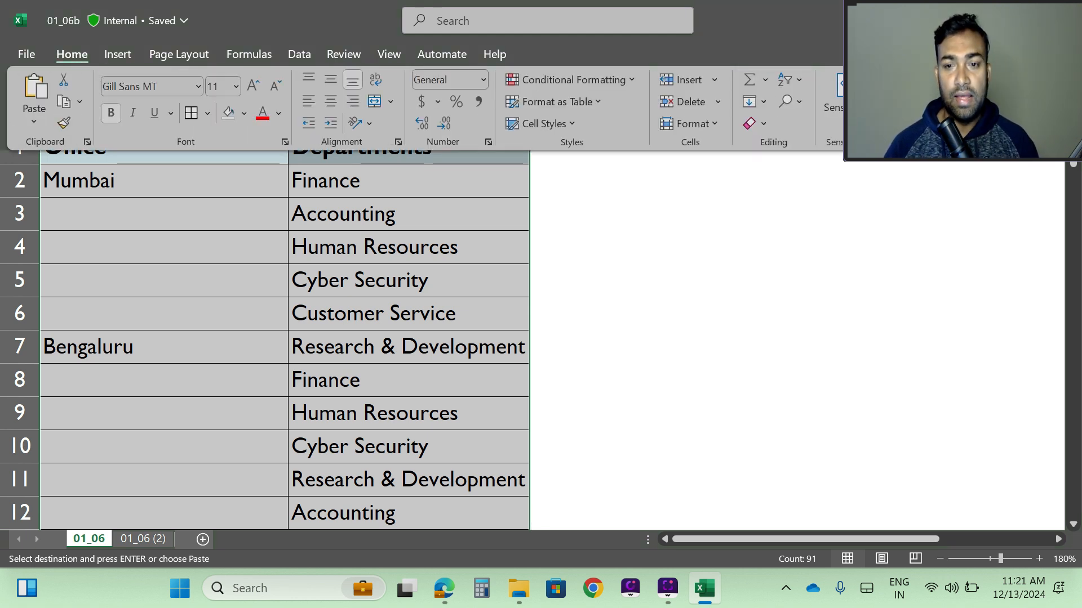
{"action": "left_click_drag", "start_coordinate": [911, 2], "coordinate": [935, 2]}
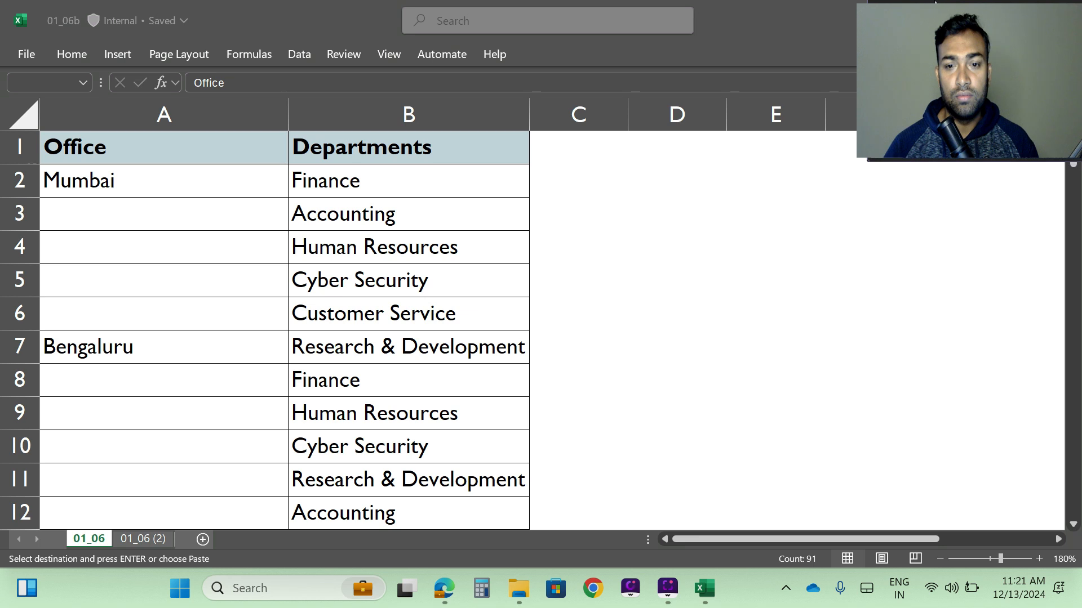
{"action": "left_click", "coordinate": [73, 53]}
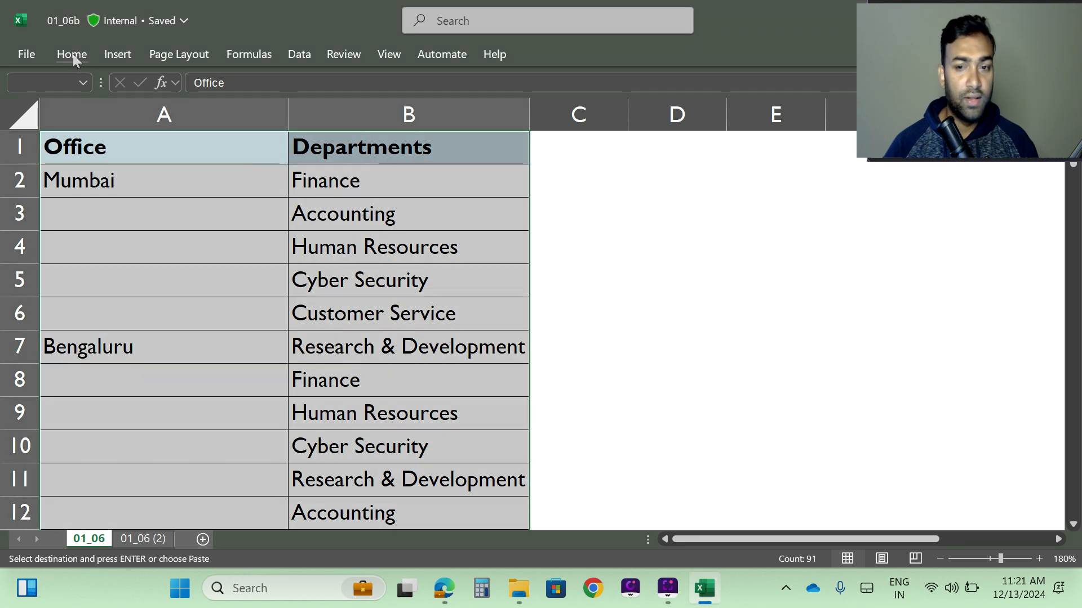
{"action": "left_click", "coordinate": [73, 53]}
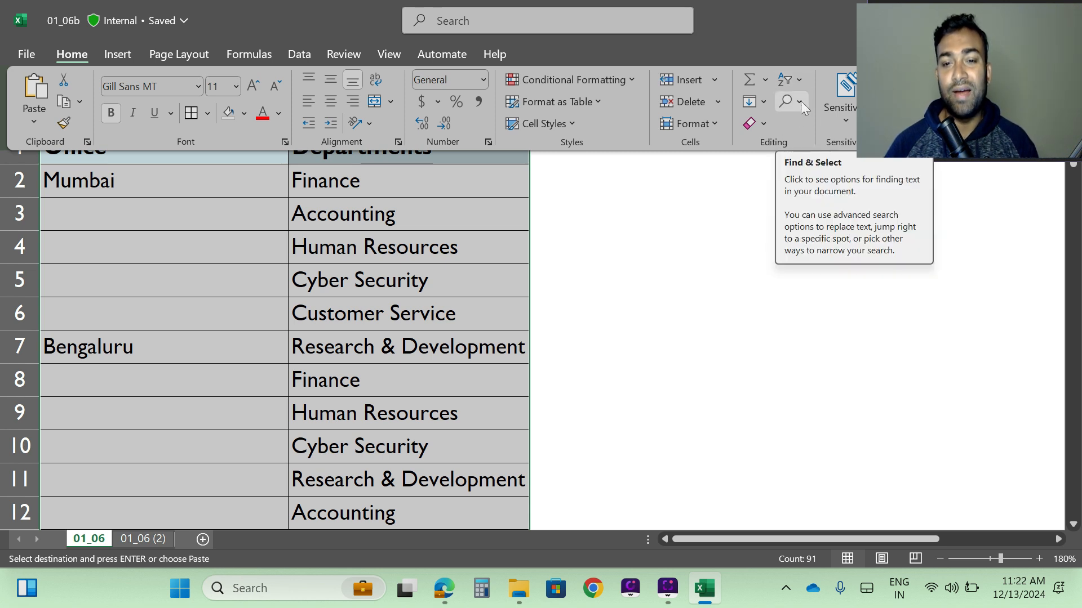
{"action": "left_click", "coordinate": [800, 101]}
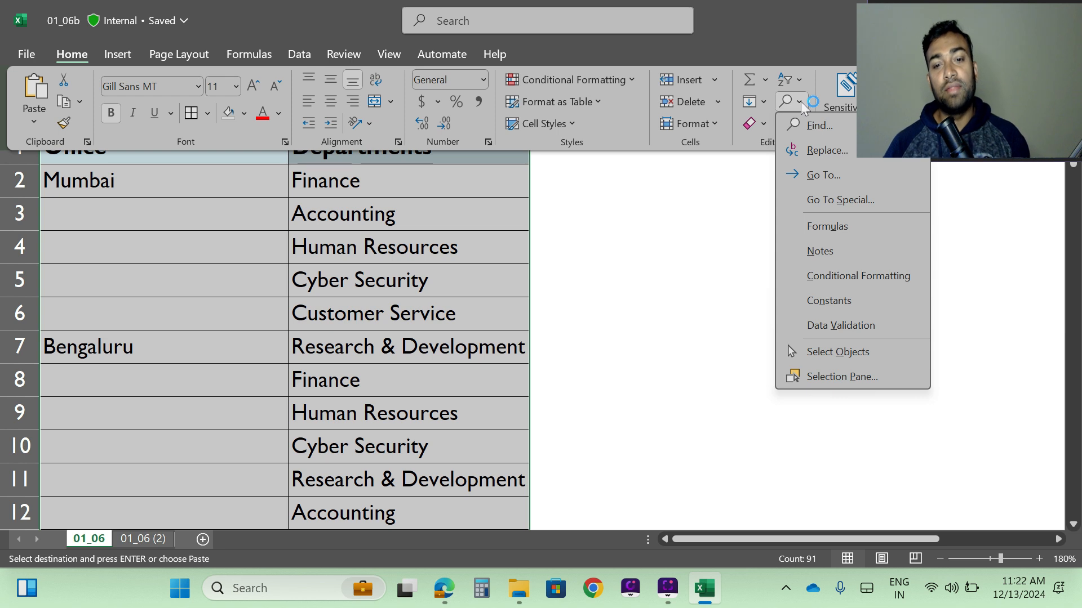
{"action": "left_click", "coordinate": [840, 201]}
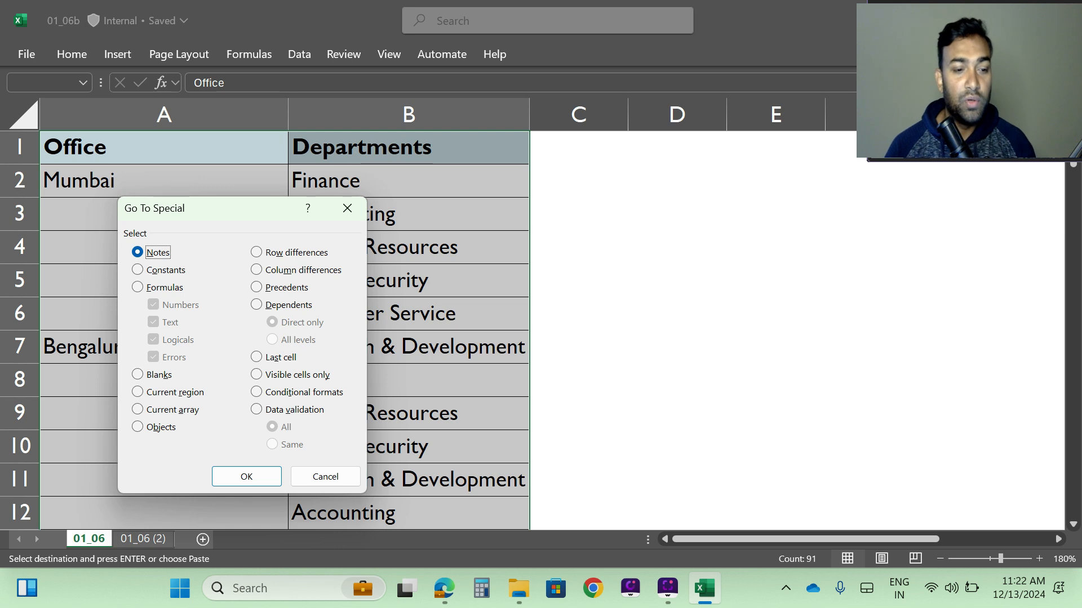
{"action": "left_click", "coordinate": [155, 375]}
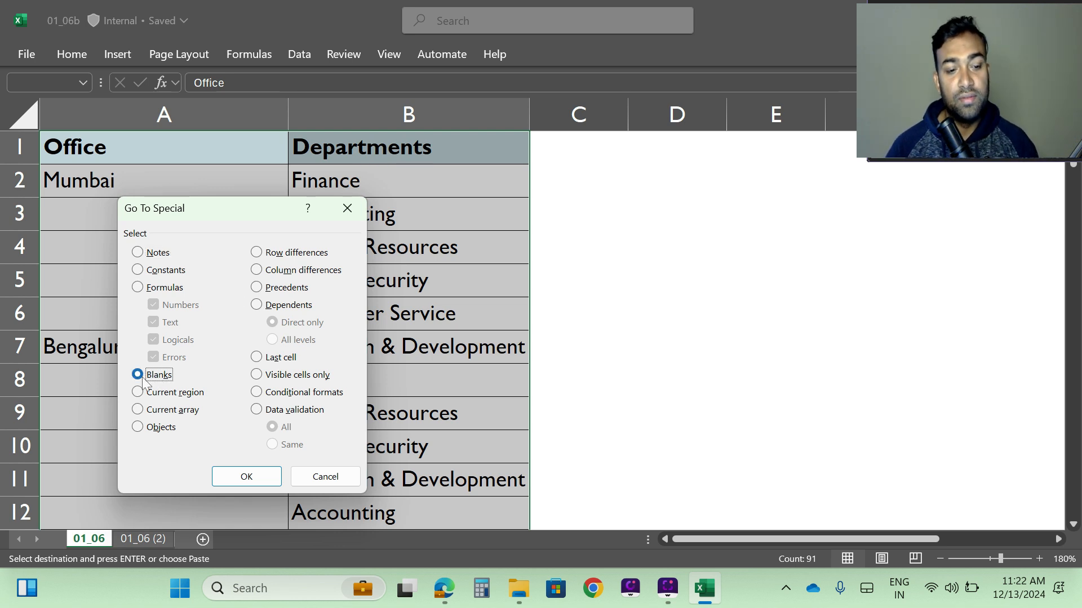
{"action": "left_click", "coordinate": [310, 483]}
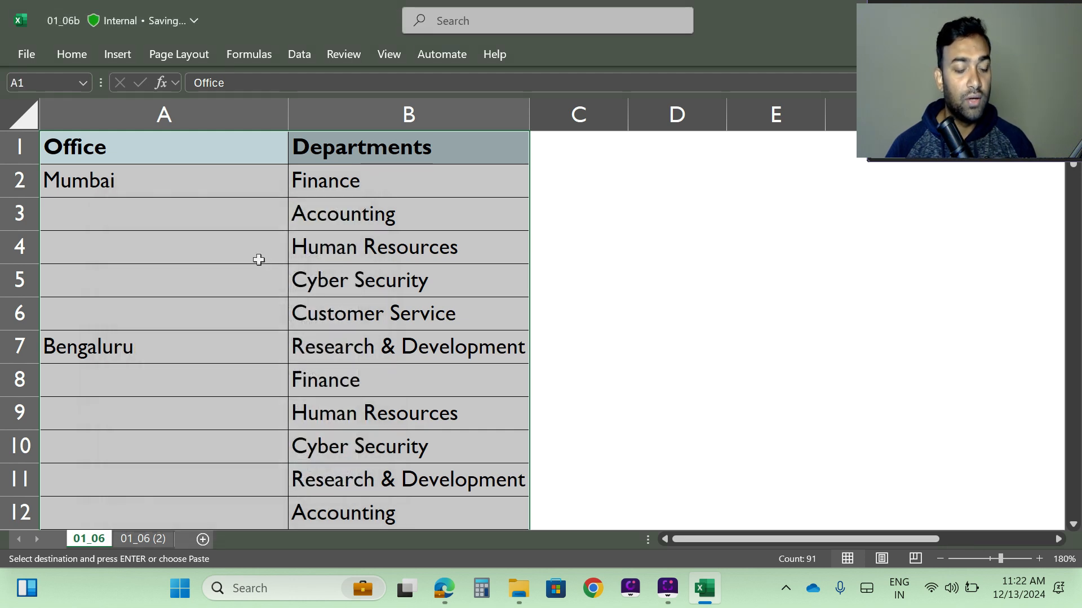
Select only the blank cells within the selected table using Go To Special with the Blanks option.
{"action": "key", "text": "ctrl+g"}
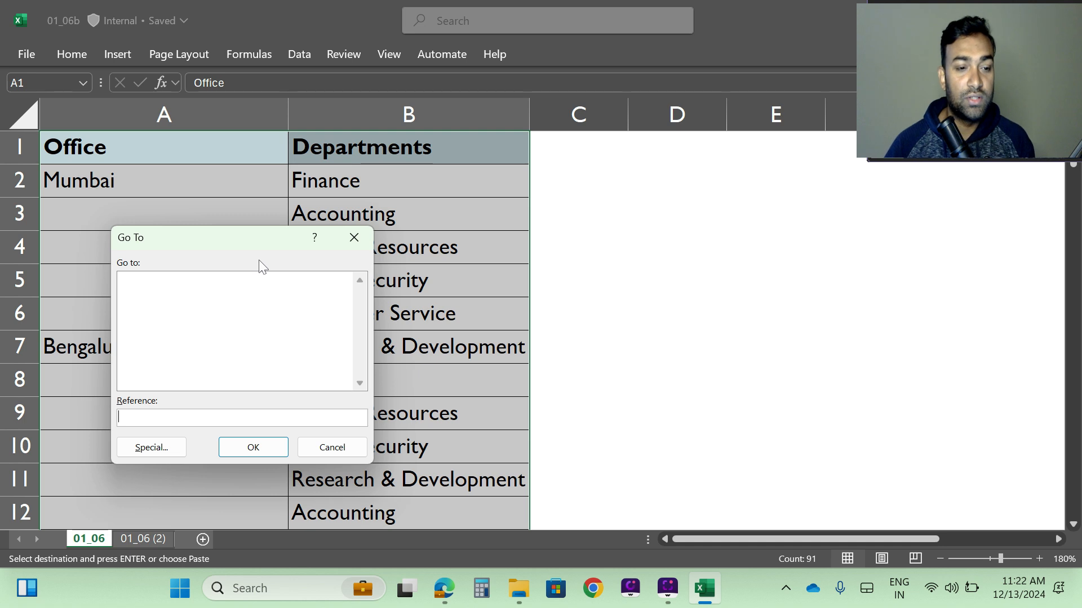
{"action": "left_click", "coordinate": [145, 447]}
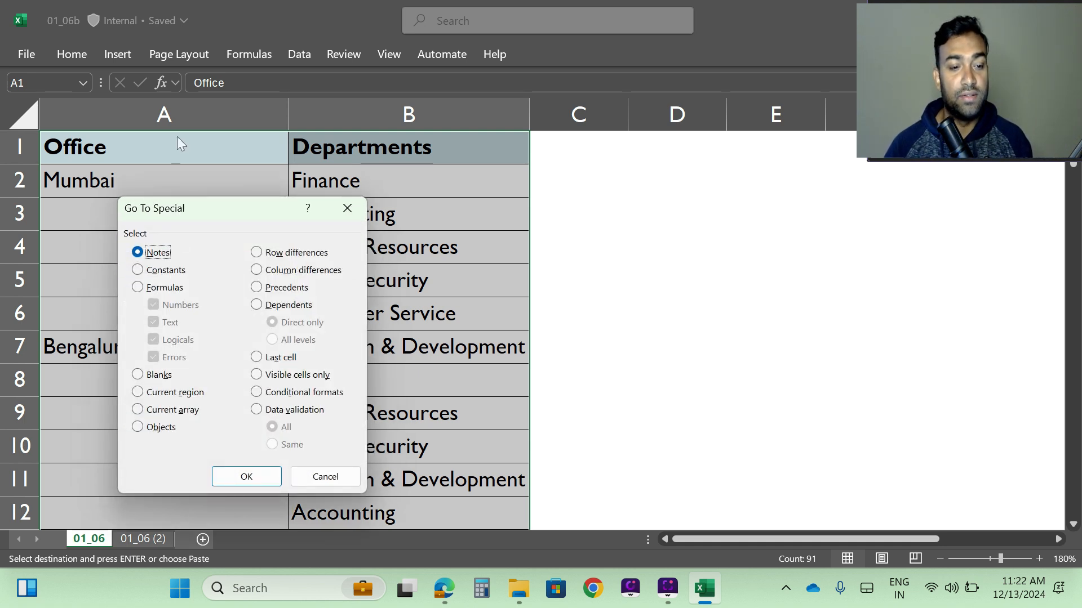
{"action": "left_click", "coordinate": [159, 382]}
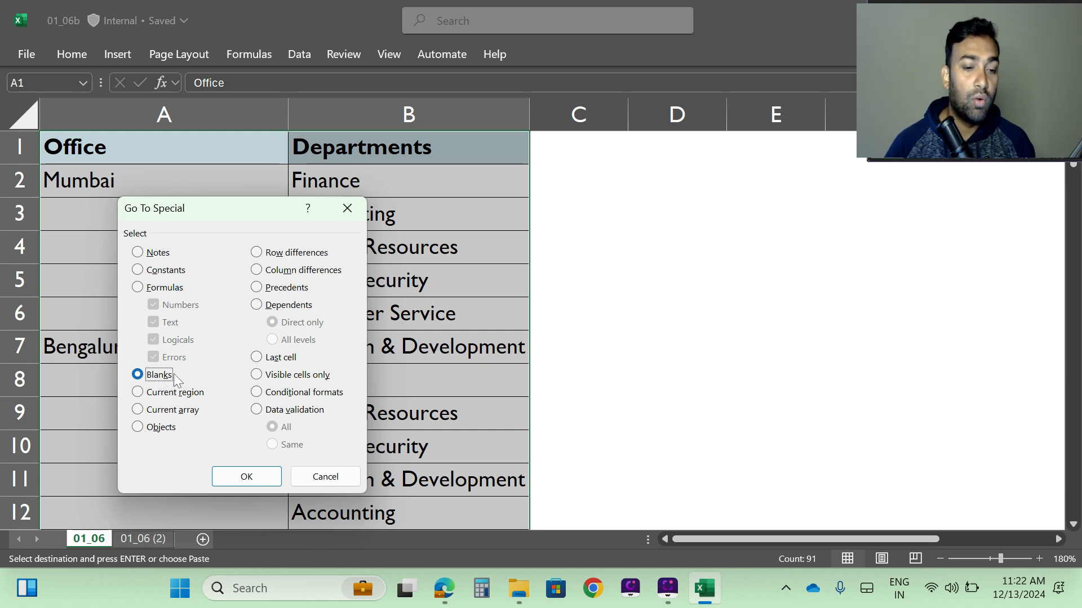
{"action": "left_click", "coordinate": [248, 480]}
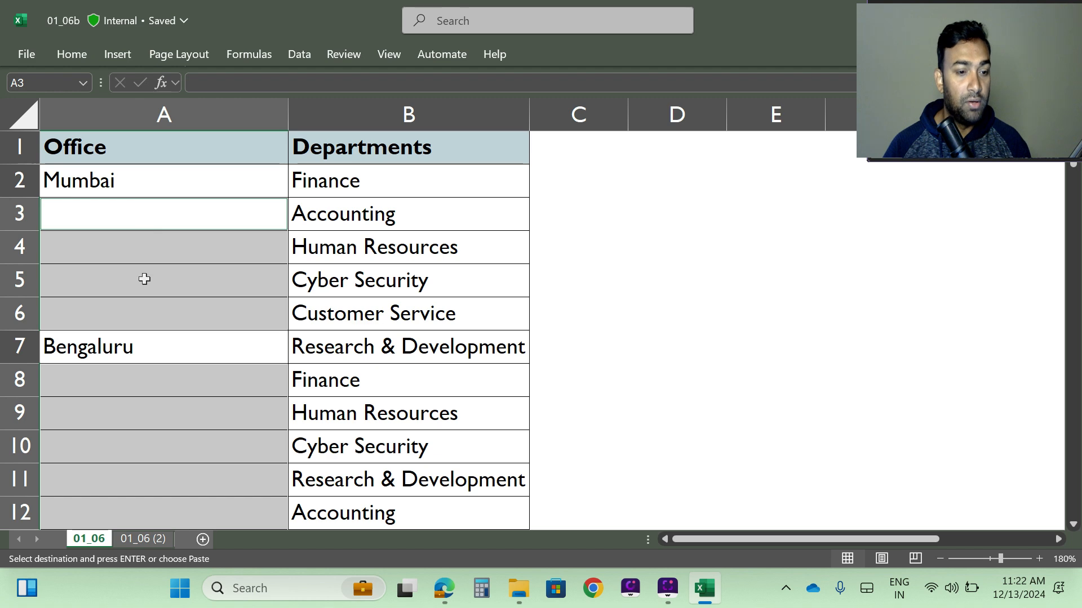
{"action": "scroll", "coordinate": [144, 311], "scroll_direction": "down", "scroll_amount": 4}
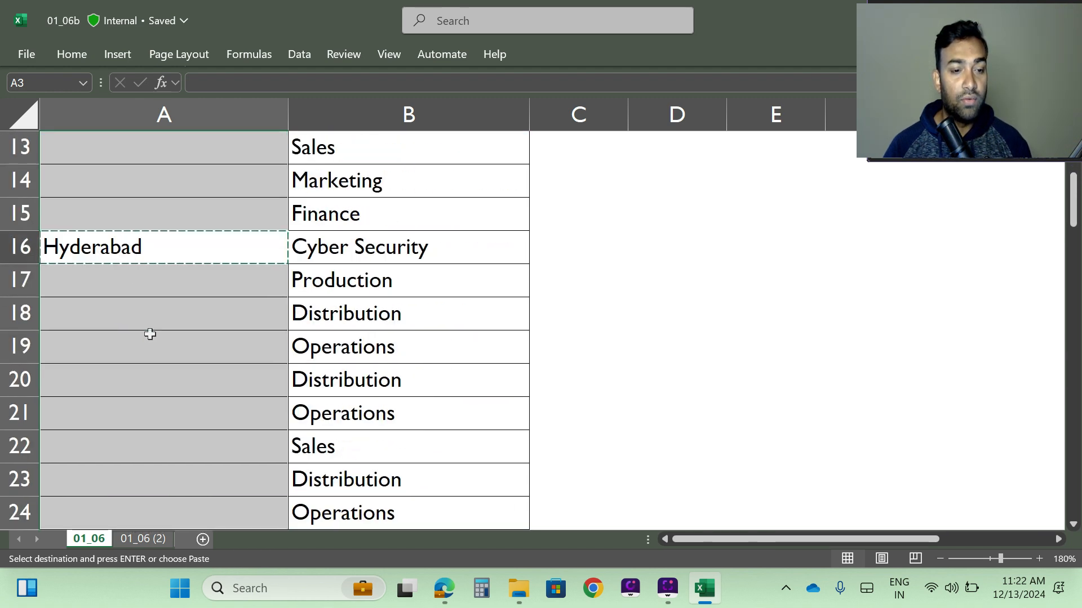
{"action": "scroll", "coordinate": [150, 334], "scroll_direction": "down", "scroll_amount": 7}
{"action": "scroll", "coordinate": [206, 411], "scroll_direction": "up", "scroll_amount": 11}
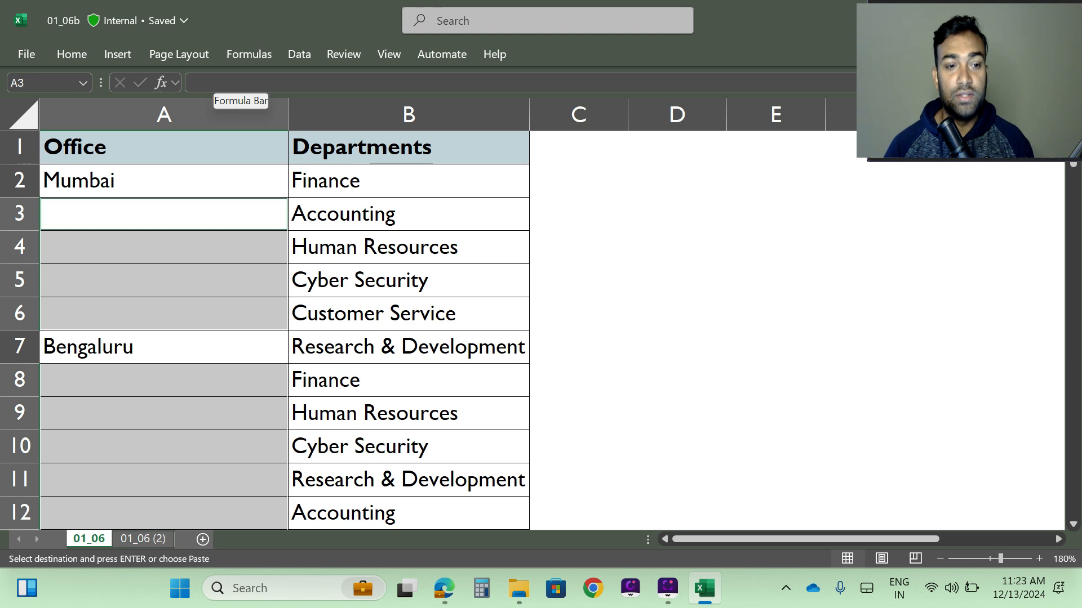
Enter the formula =A2 into all selected blank Office cells at once so each repeats the cell above it.
{"action": "left_click", "coordinate": [214, 82]}
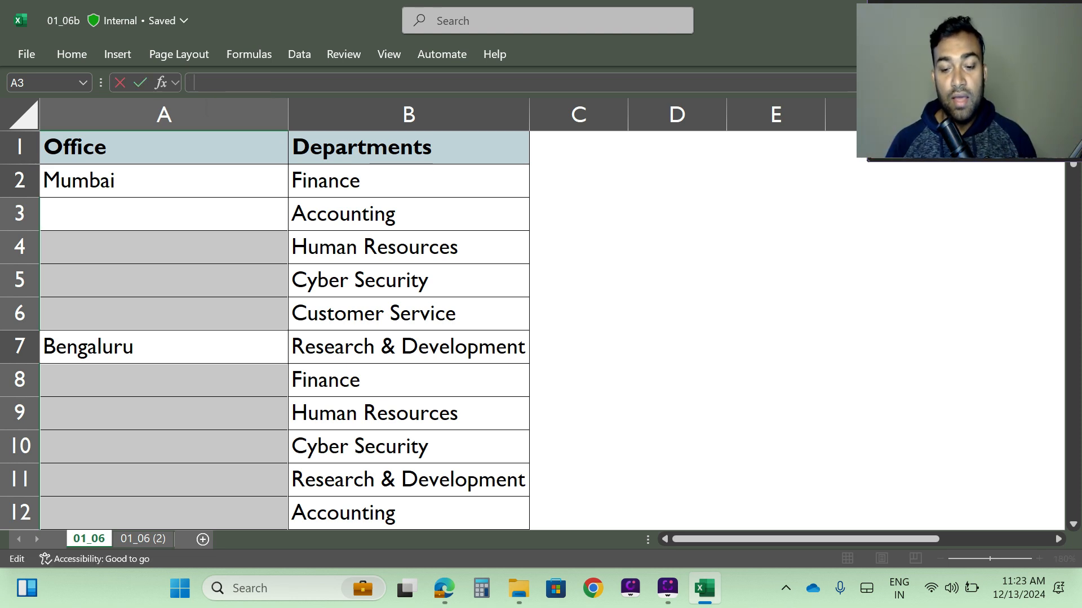
{"action": "type", "text": "="}
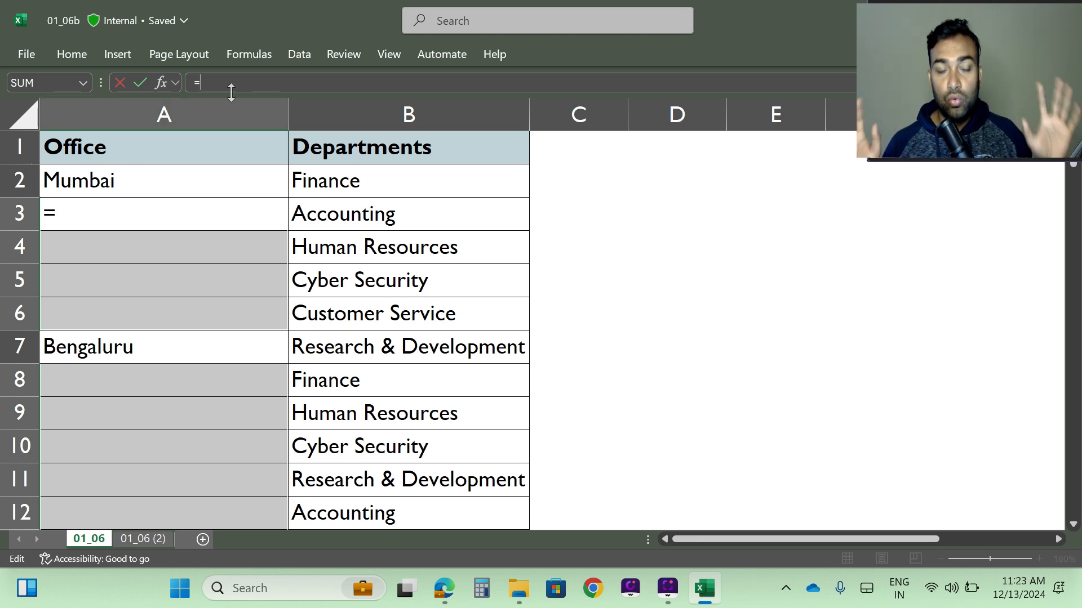
{"action": "left_click", "coordinate": [80, 181]}
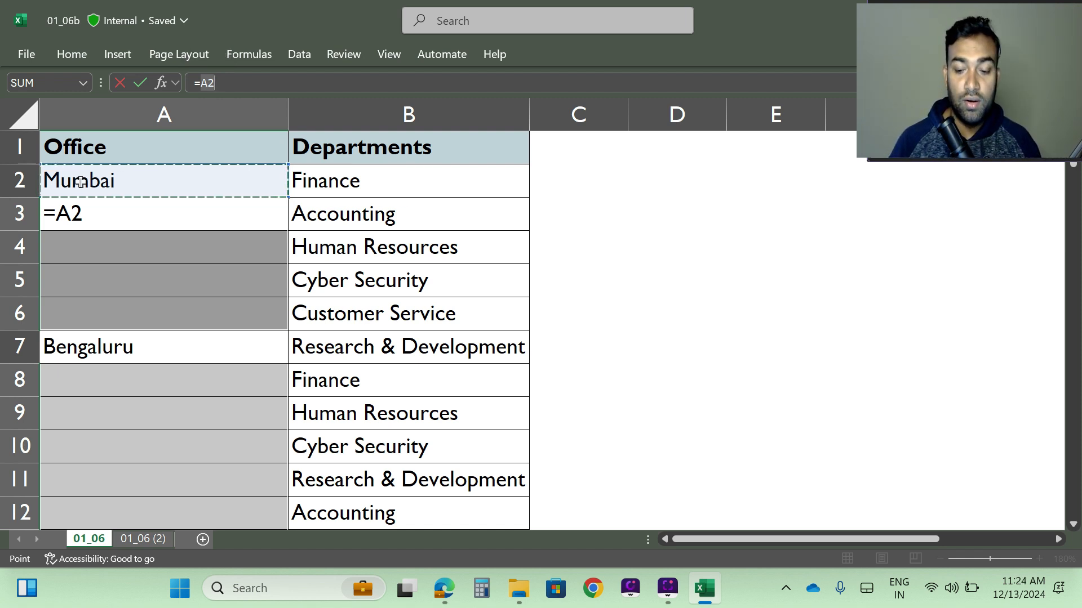
{"action": "key", "text": "ctrl+Return"}
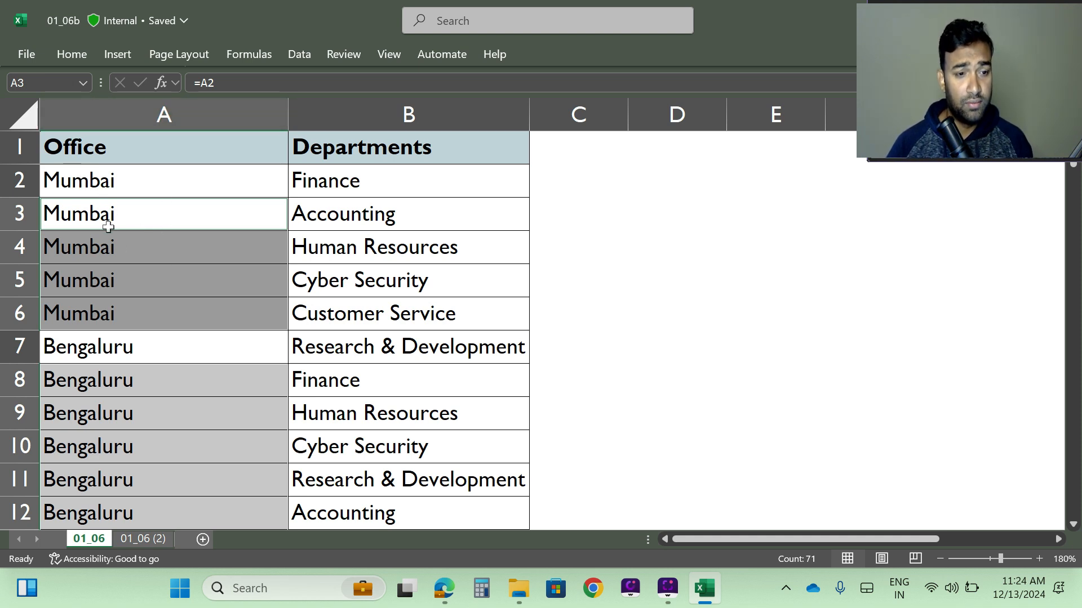
Check the filled Office column from the first data row down to row 81 and return to the header.
{"action": "scroll", "coordinate": [180, 303], "scroll_direction": "down", "scroll_amount": 1}
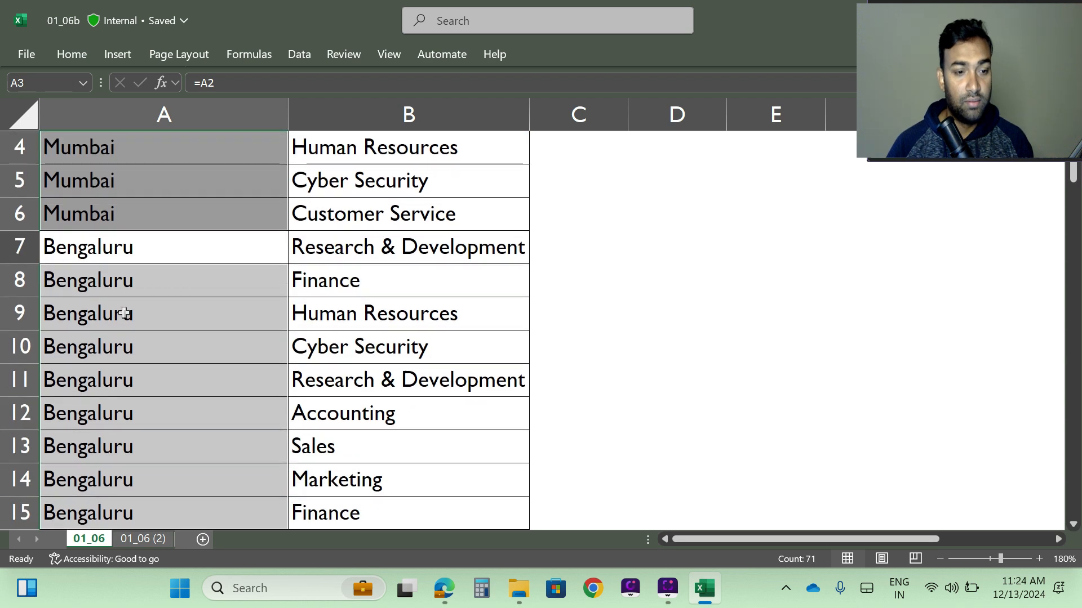
{"action": "scroll", "coordinate": [123, 263], "scroll_direction": "down", "scroll_amount": 2}
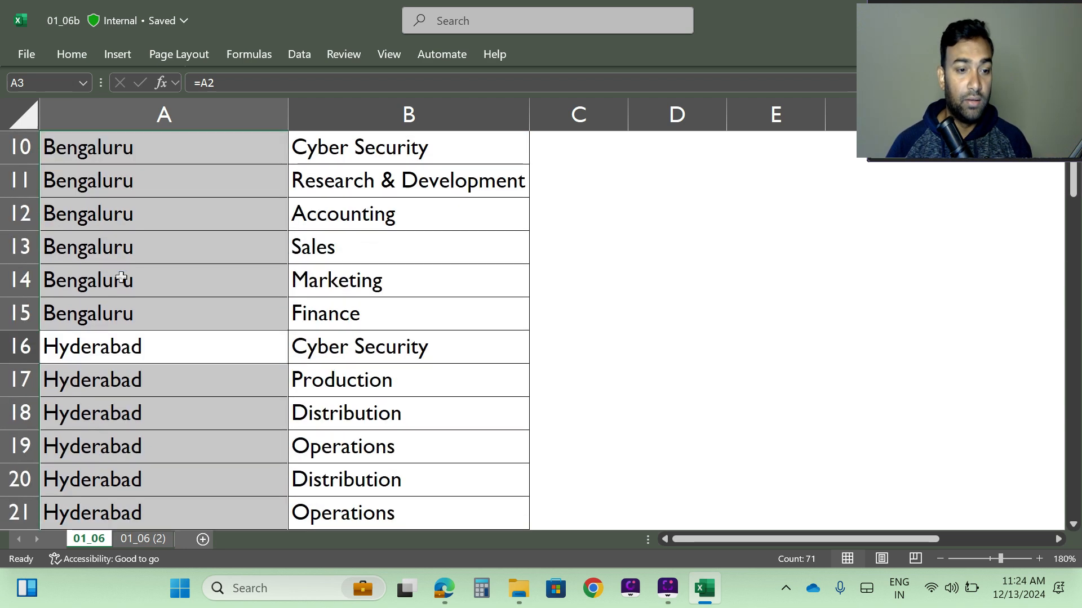
{"action": "scroll", "coordinate": [122, 277], "scroll_direction": "down", "scroll_amount": 2}
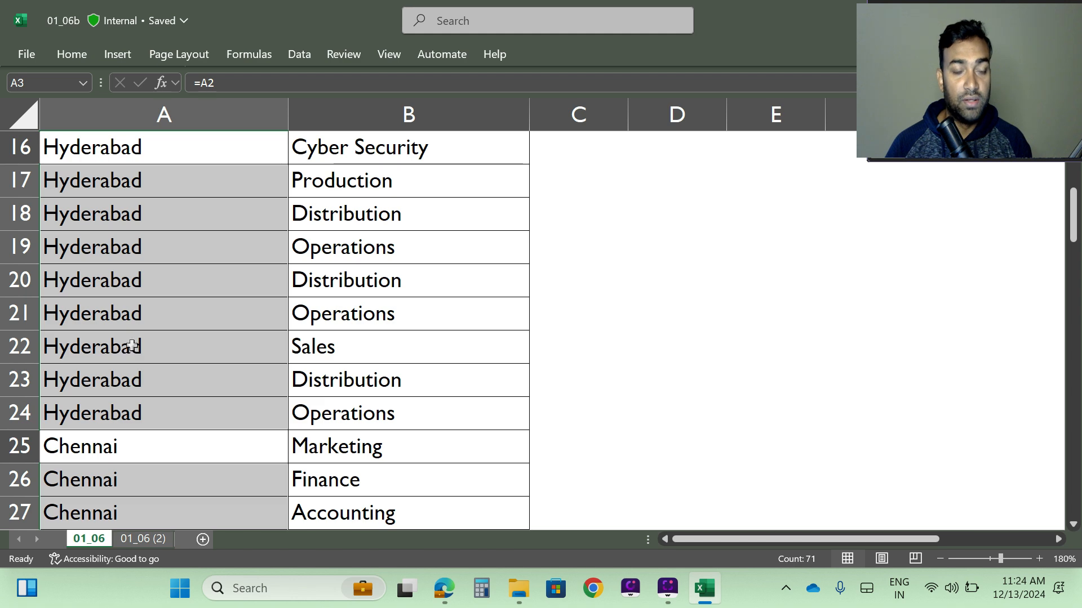
{"action": "scroll", "coordinate": [149, 297], "scroll_direction": "down", "scroll_amount": 3}
{"action": "scroll", "coordinate": [134, 318], "scroll_direction": "down", "scroll_amount": 3}
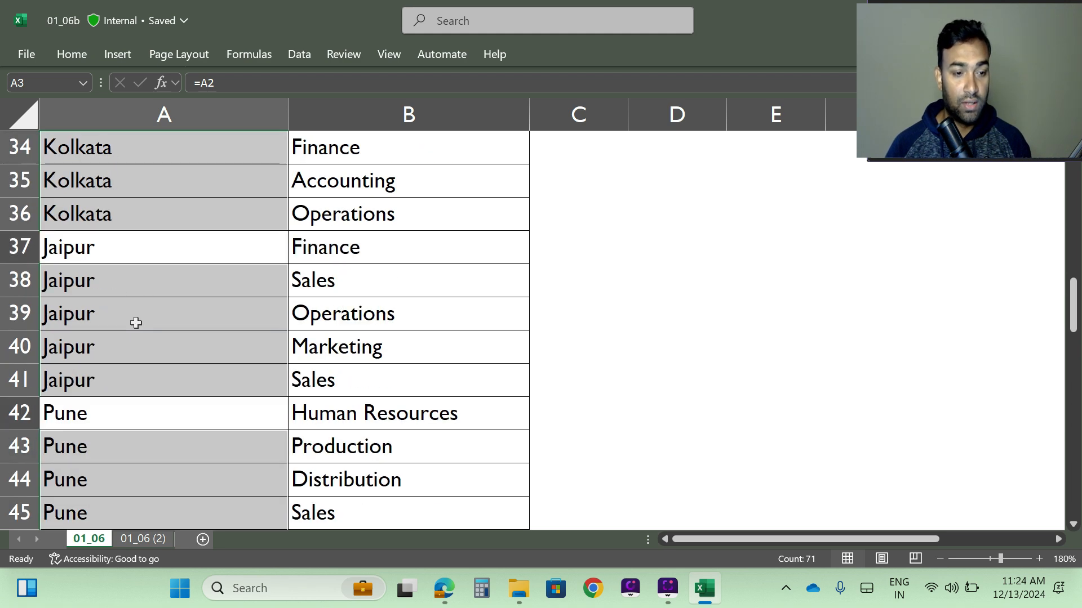
{"action": "scroll", "coordinate": [137, 322], "scroll_direction": "down", "scroll_amount": 4}
{"action": "scroll", "coordinate": [136, 323], "scroll_direction": "down", "scroll_amount": 6}
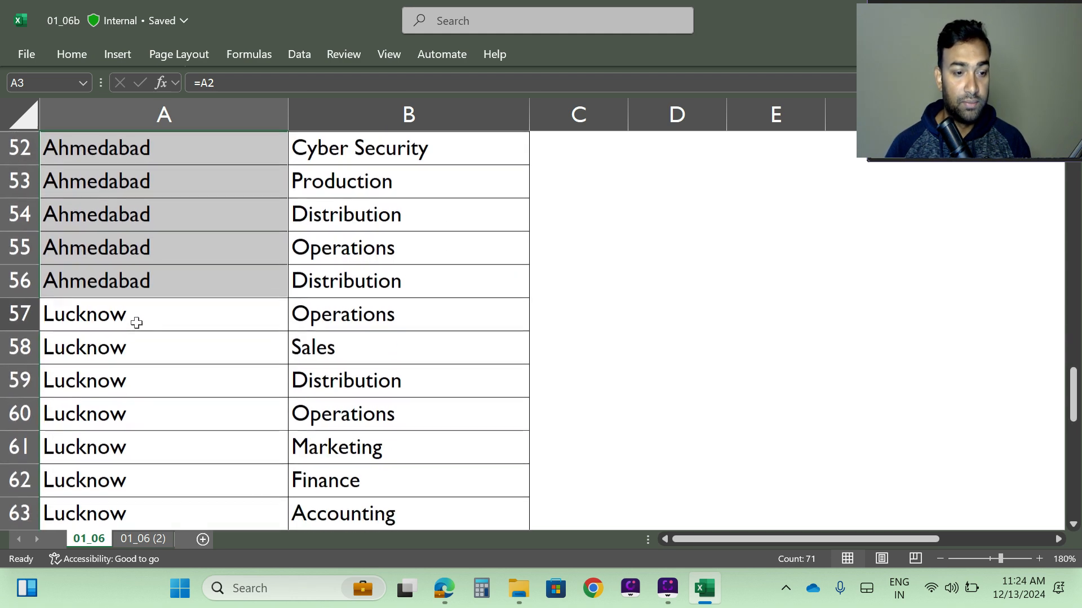
{"action": "scroll", "coordinate": [137, 324], "scroll_direction": "down", "scroll_amount": 4}
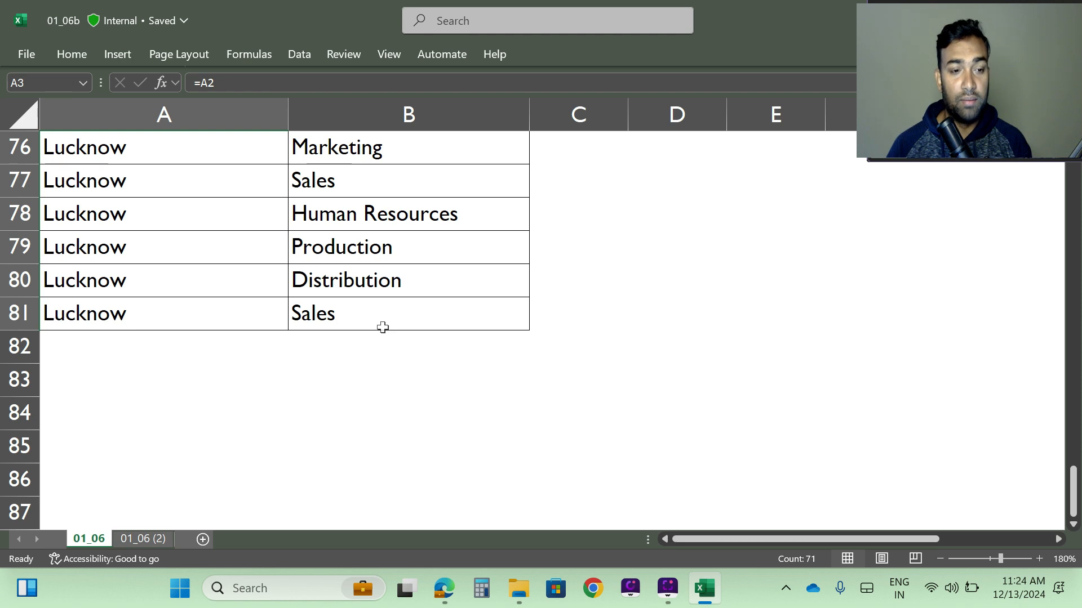
{"action": "scroll", "coordinate": [321, 352], "scroll_direction": "up", "scroll_amount": 20}
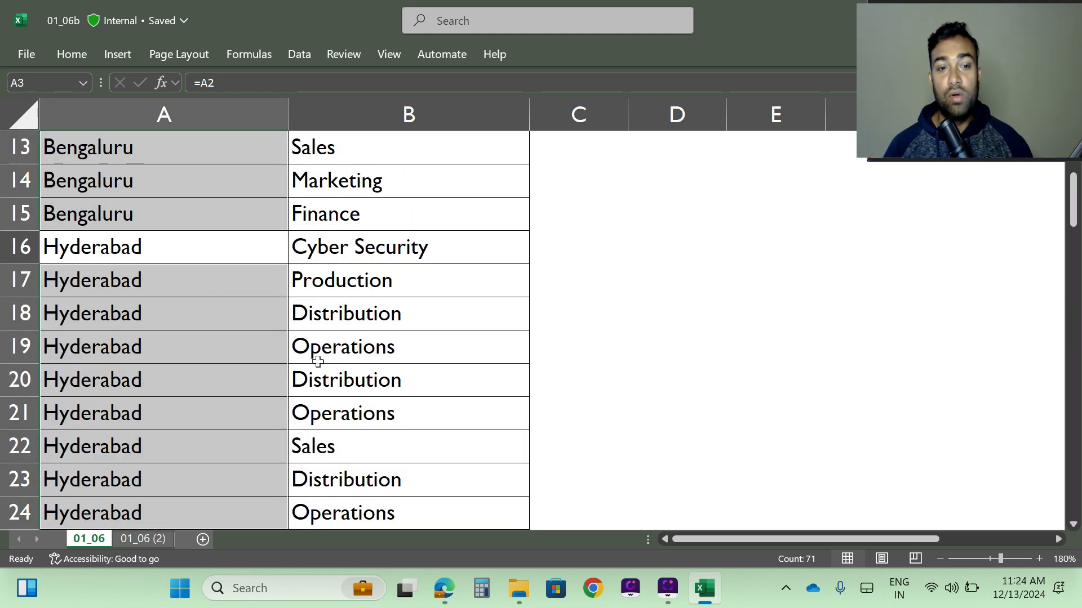
{"action": "scroll", "coordinate": [242, 346], "scroll_direction": "up", "scroll_amount": 4}
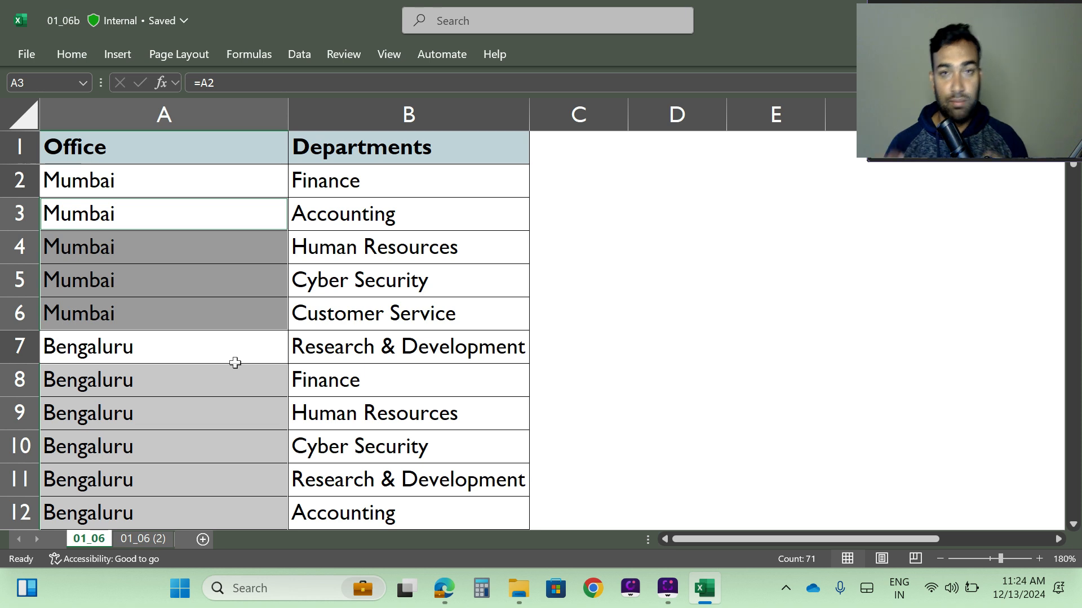